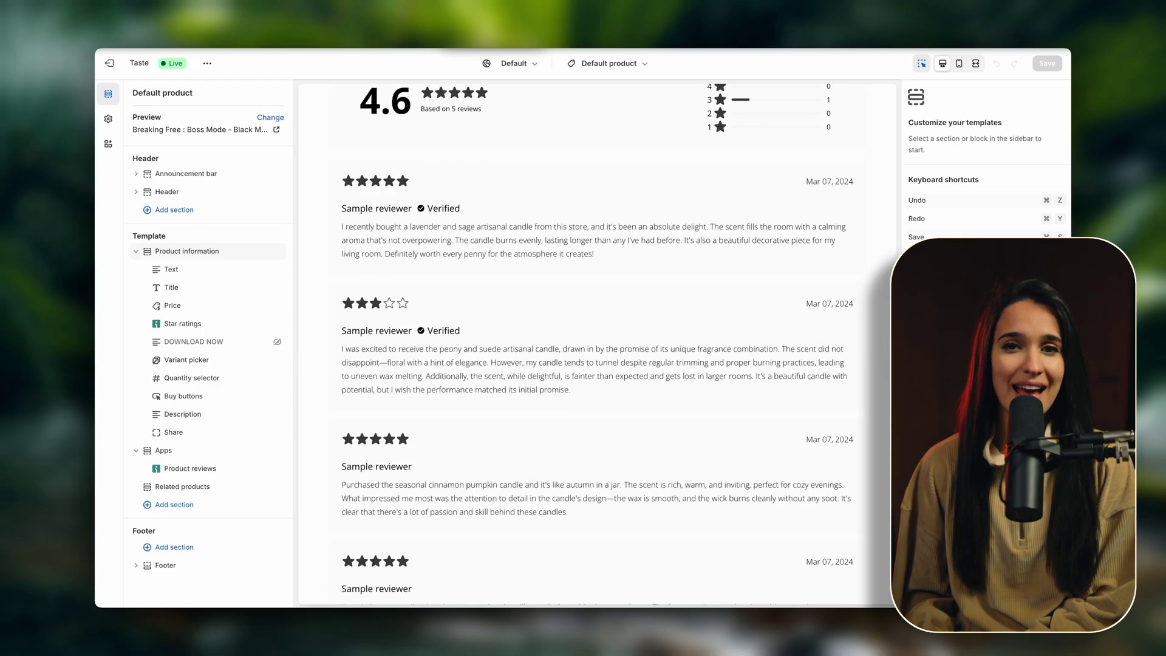
{"action": "scroll", "coordinate": [599, 343], "scroll_direction": "down", "scroll_amount": 2}
Start a free Omnisend sign-up through Shopify for the store leafylegacy.myshopify.com
{"action": "scroll", "coordinate": [598, 343], "scroll_direction": "up", "scroll_amount": 3}
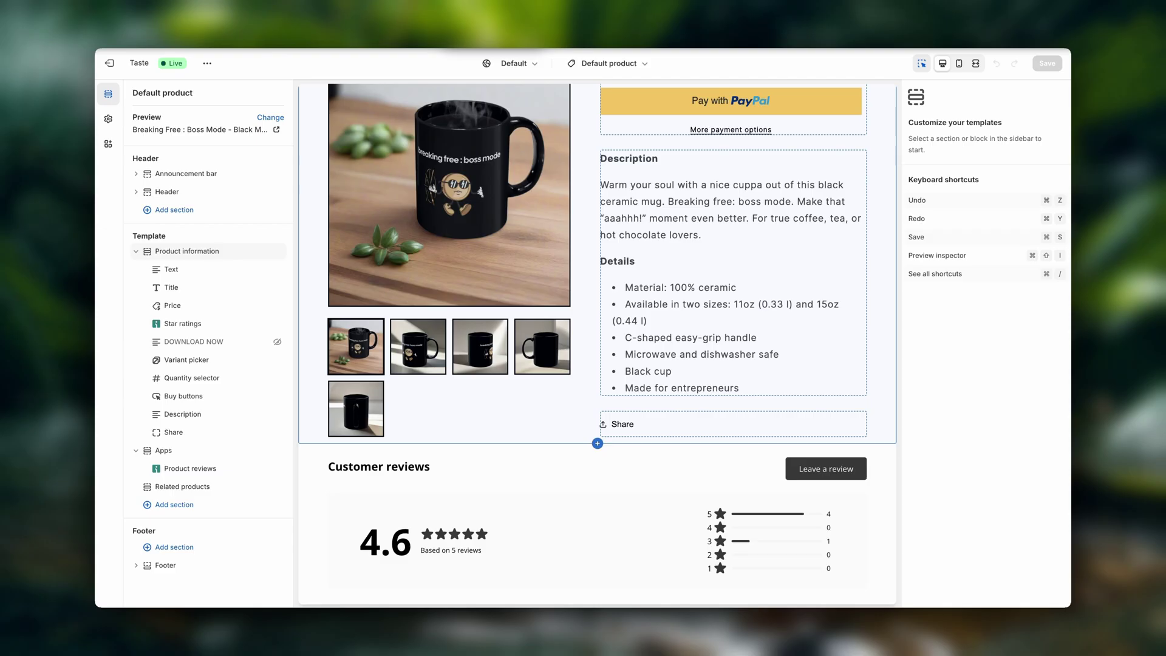
{"action": "scroll", "coordinate": [597, 343], "scroll_direction": "down", "scroll_amount": 6}
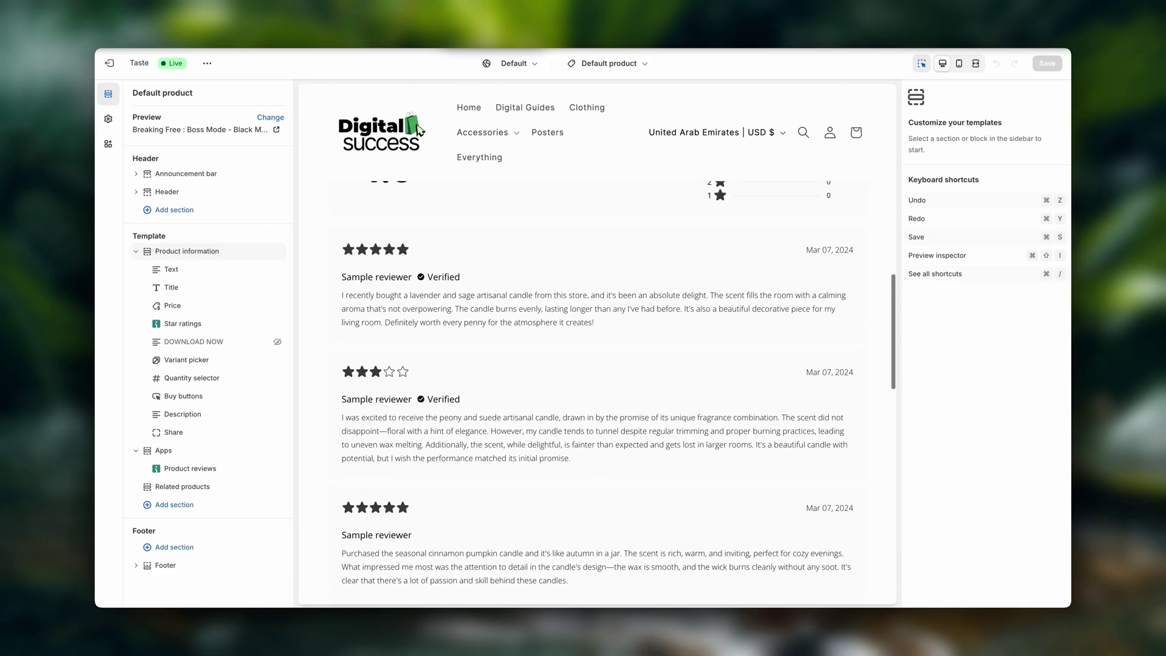
{"action": "scroll", "coordinate": [419, 130], "scroll_direction": "up", "scroll_amount": 2}
{"action": "scroll", "coordinate": [599, 146], "scroll_direction": "down", "scroll_amount": 3}
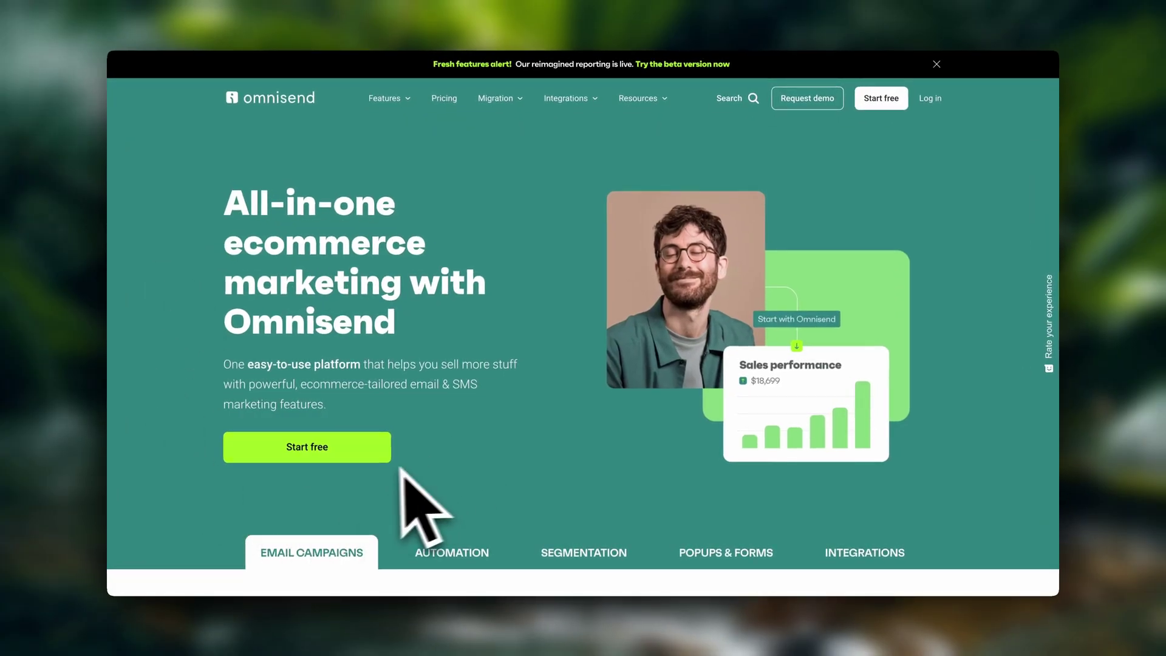
{"action": "left_click", "coordinate": [371, 457]}
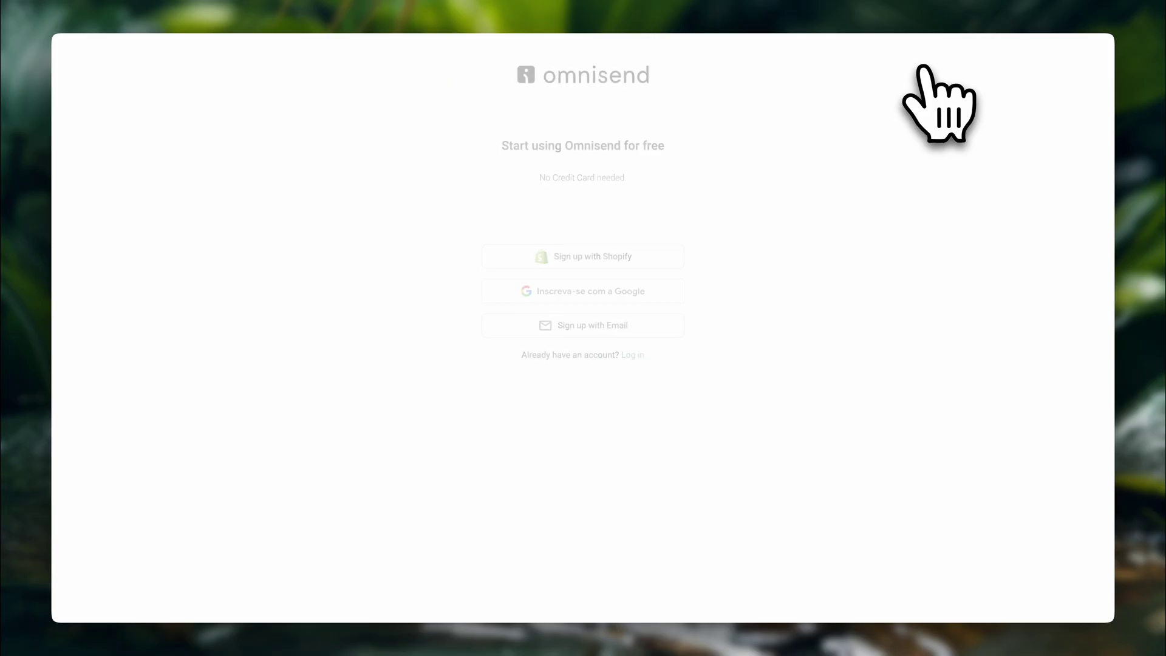
{"action": "left_click", "coordinate": [598, 258]}
{"action": "left_click", "coordinate": [544, 315]}
{"action": "type", "text": "leafylegacy.myshopify.com"}
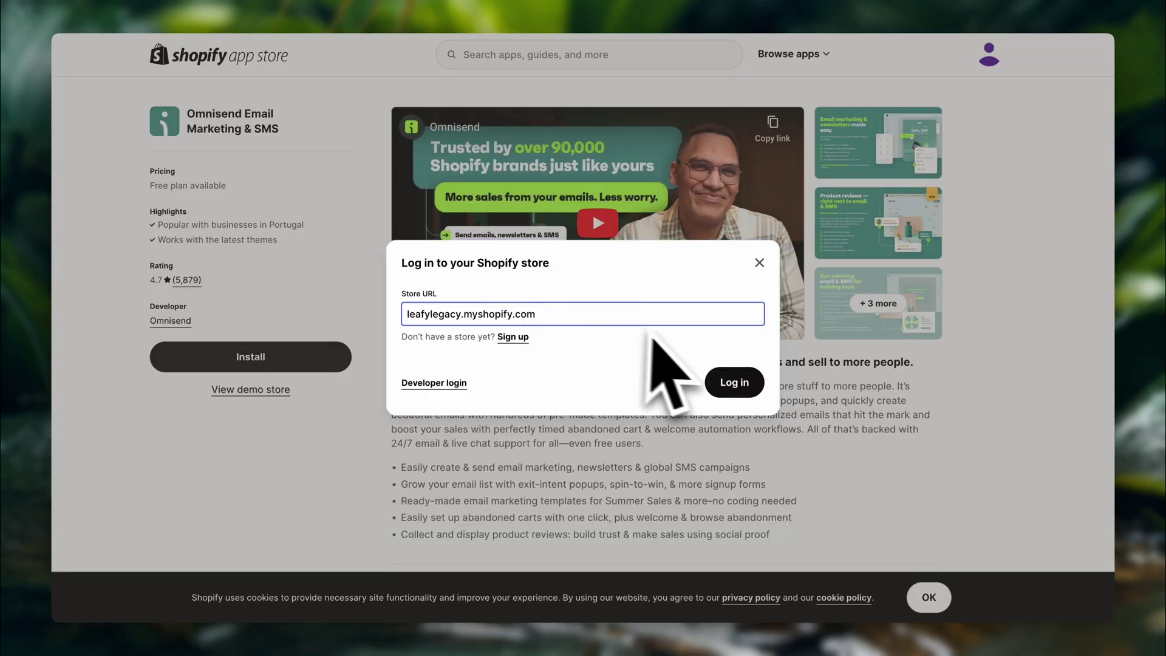
Log in to the Shopify store, install Omnisend, and complete the new account
{"action": "left_click", "coordinate": [732, 380]}
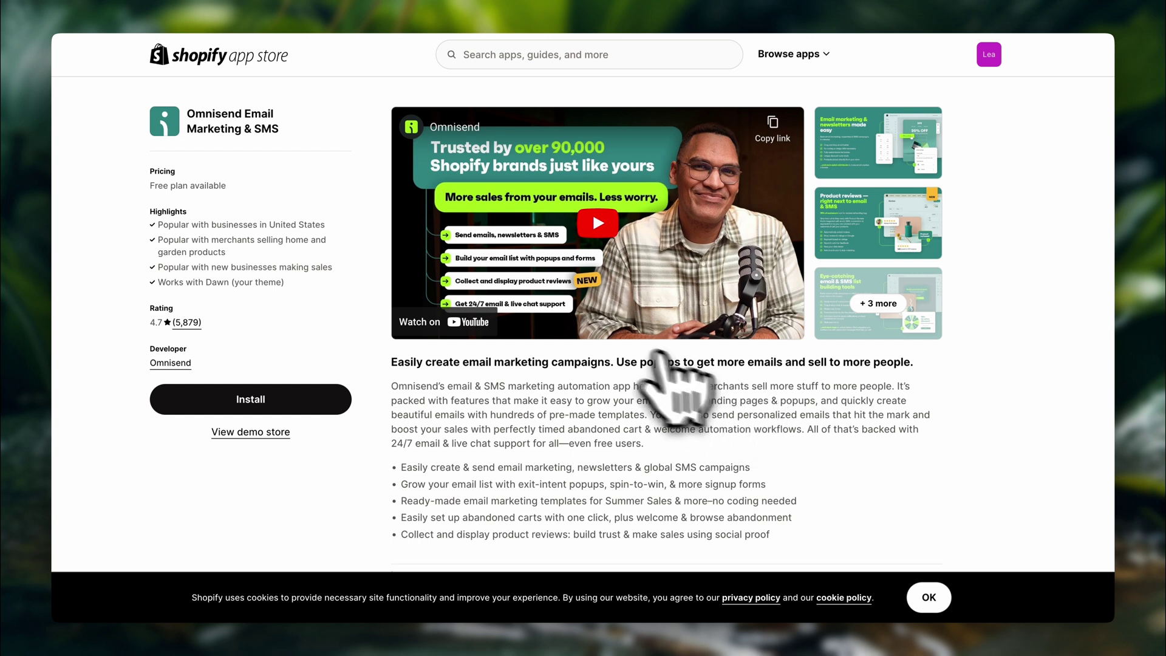
{"action": "left_click", "coordinate": [316, 396]}
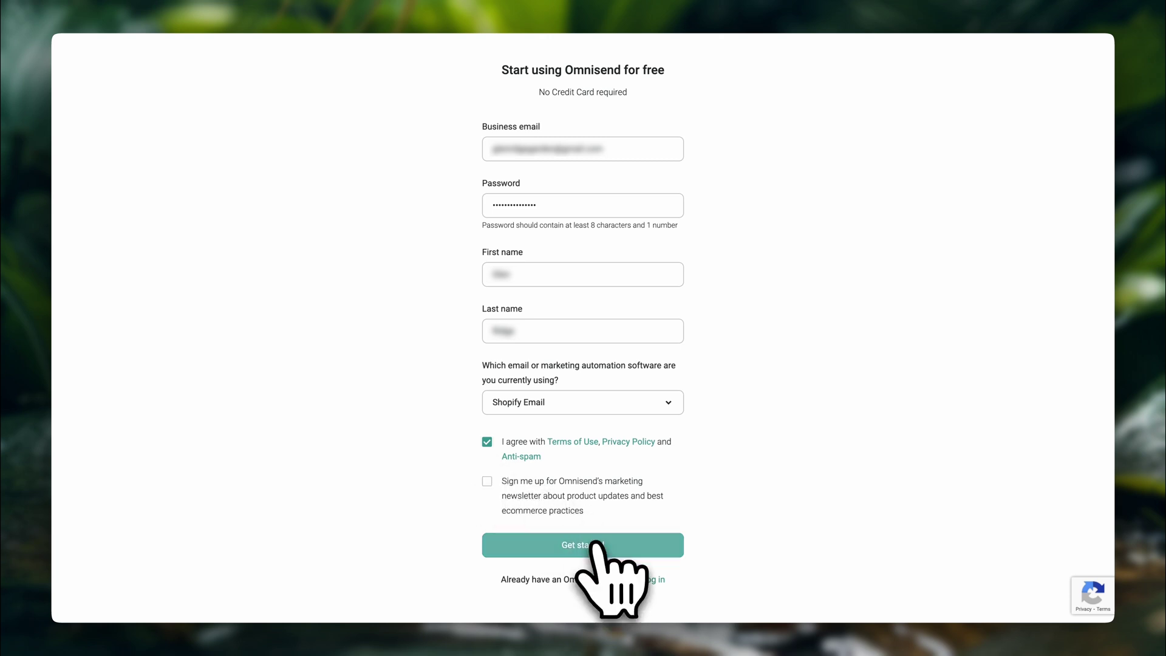
{"action": "left_click", "coordinate": [598, 542]}
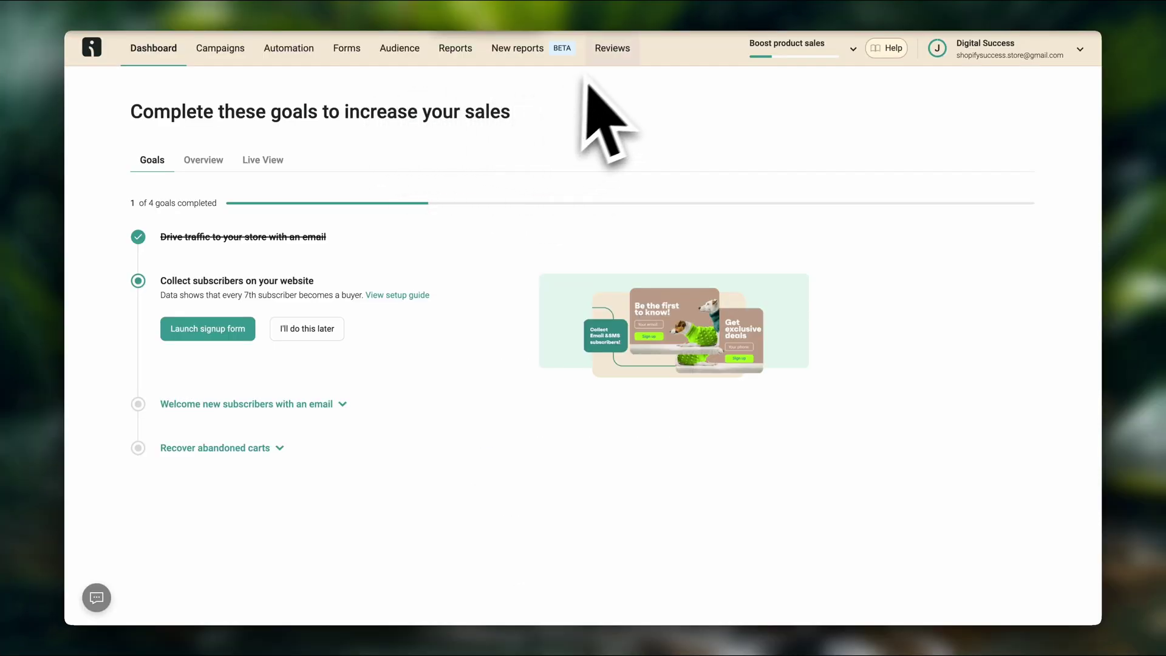
Start the Reviews setup and open Shopify settings from Step 1 of 3
{"action": "left_click", "coordinate": [612, 48]}
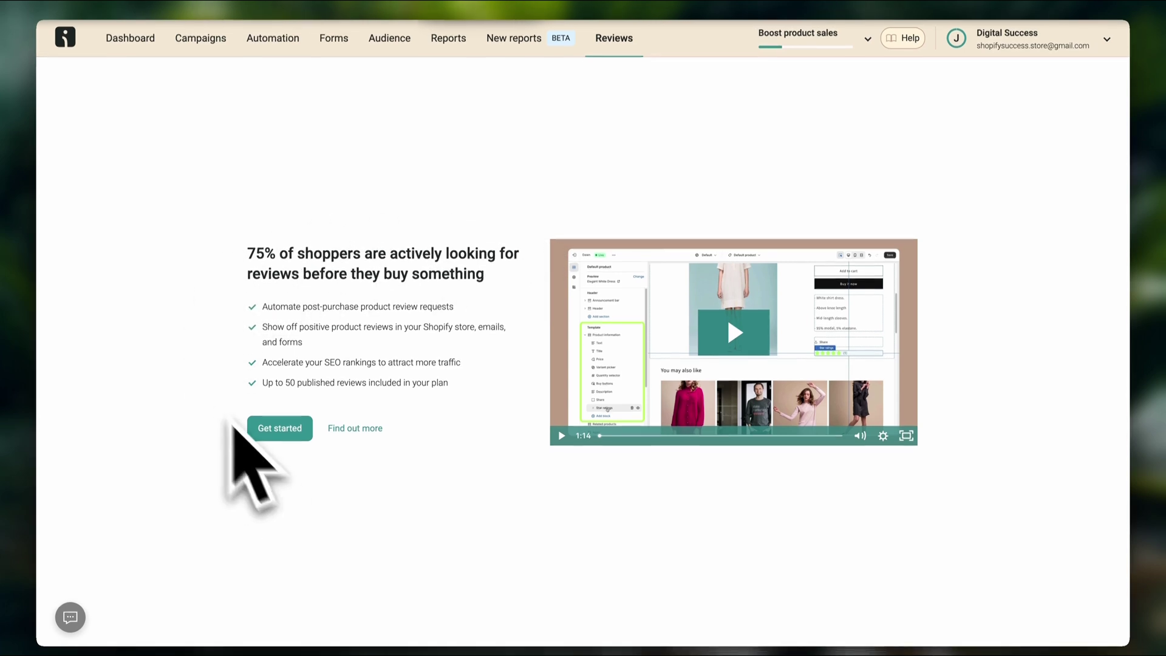
{"action": "left_click", "coordinate": [278, 432]}
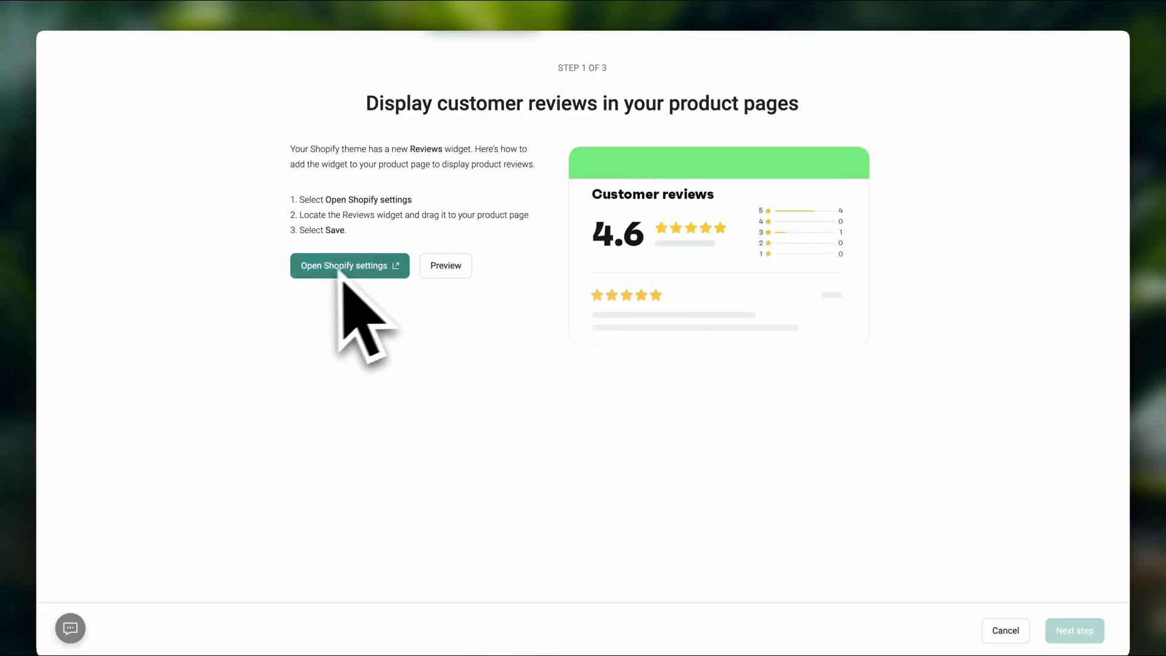
{"action": "left_click", "coordinate": [361, 276]}
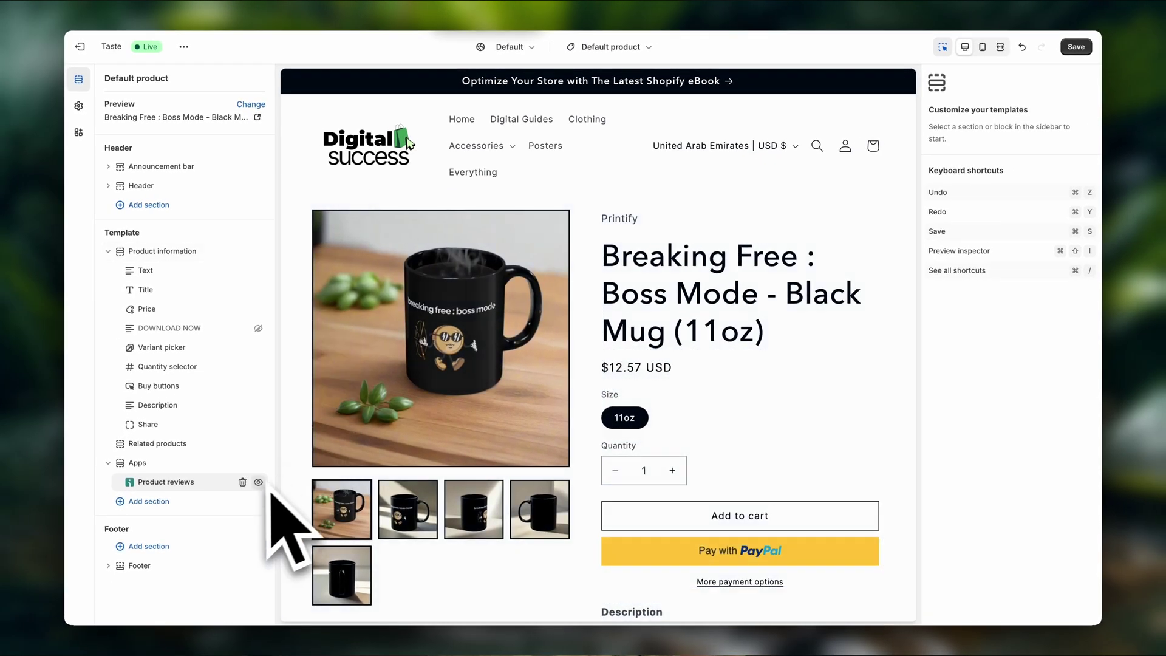
Select the Product reviews block and preview the product page full-width
{"action": "left_click", "coordinate": [234, 484]}
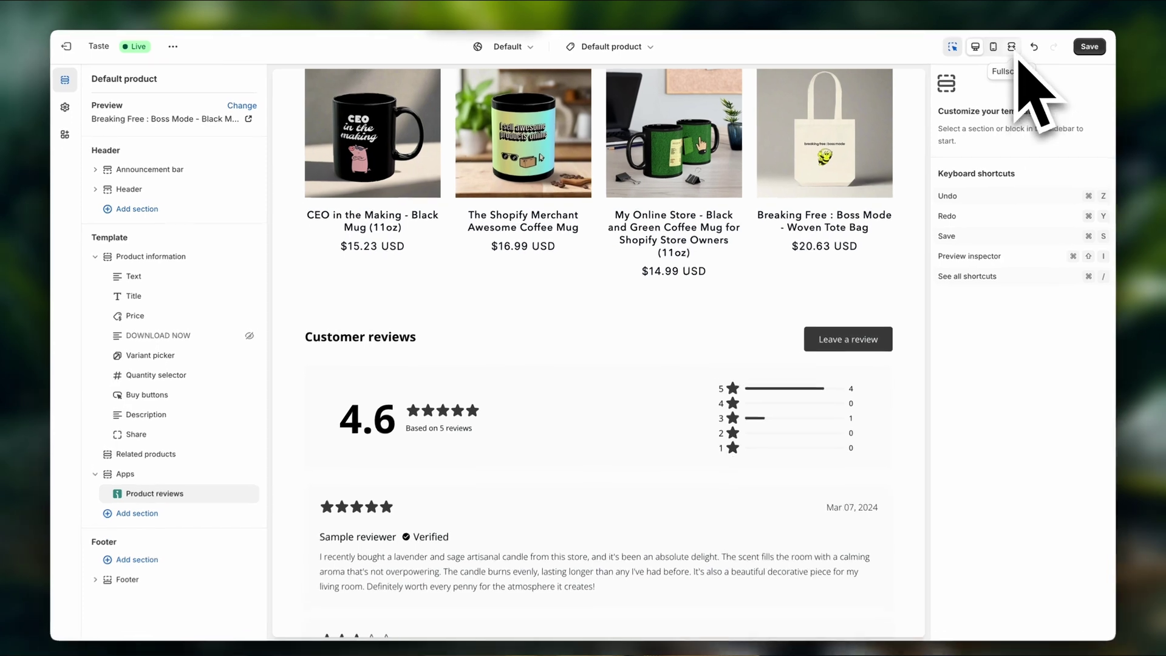
{"action": "left_click", "coordinate": [1000, 47]}
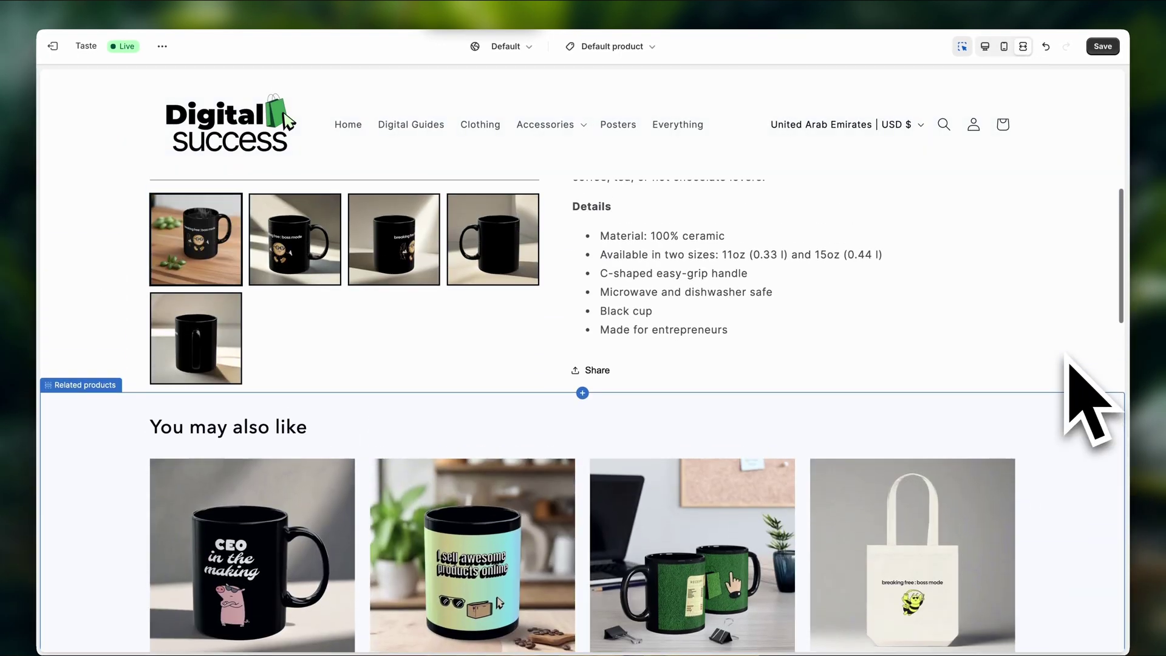
{"action": "scroll", "coordinate": [1065, 358], "scroll_direction": "down", "scroll_amount": 10}
{"action": "scroll", "coordinate": [1044, 346], "scroll_direction": "down", "scroll_amount": 8}
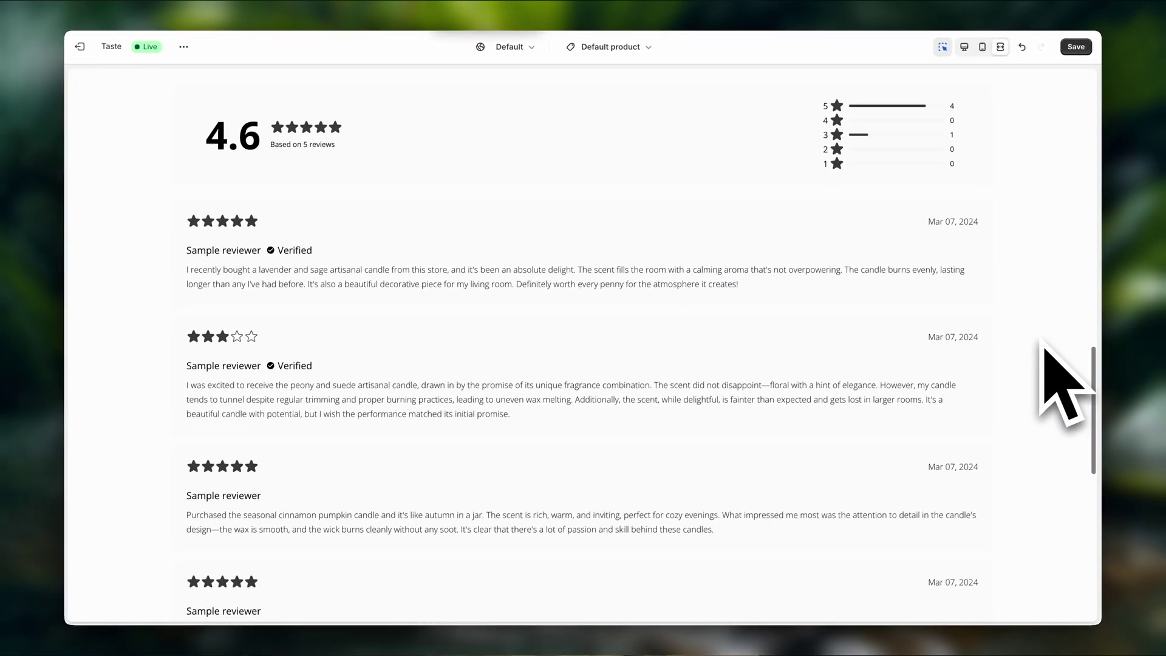
{"action": "scroll", "coordinate": [262, 288], "scroll_direction": "up", "scroll_amount": 6}
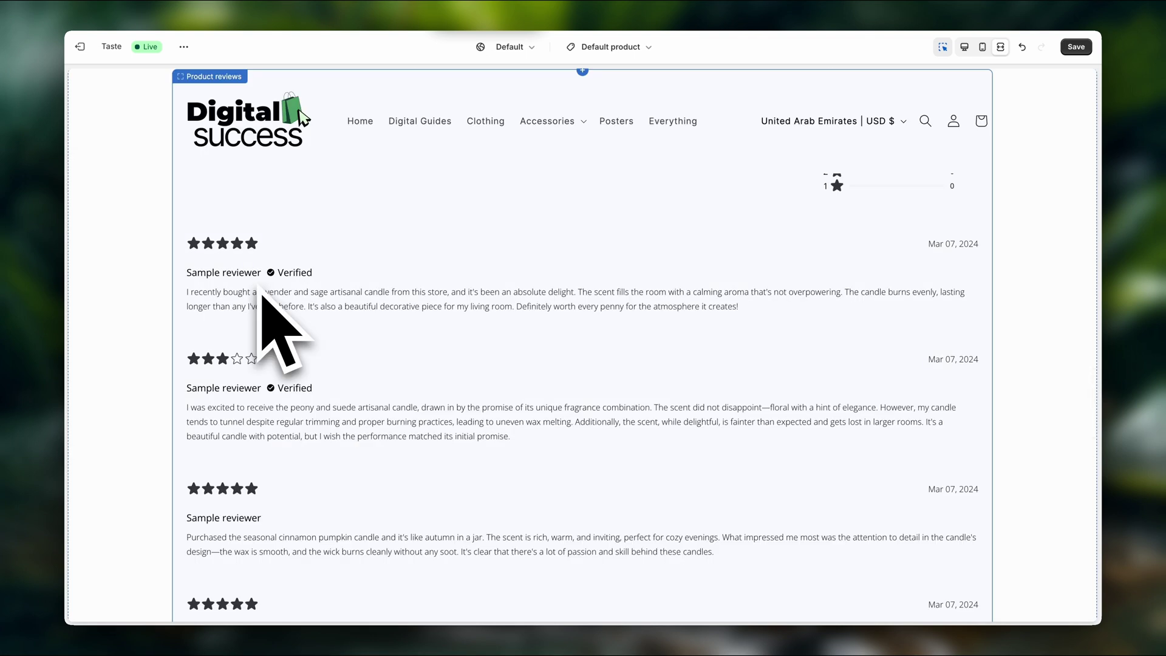
{"action": "scroll", "coordinate": [262, 290], "scroll_direction": "up", "scroll_amount": 1}
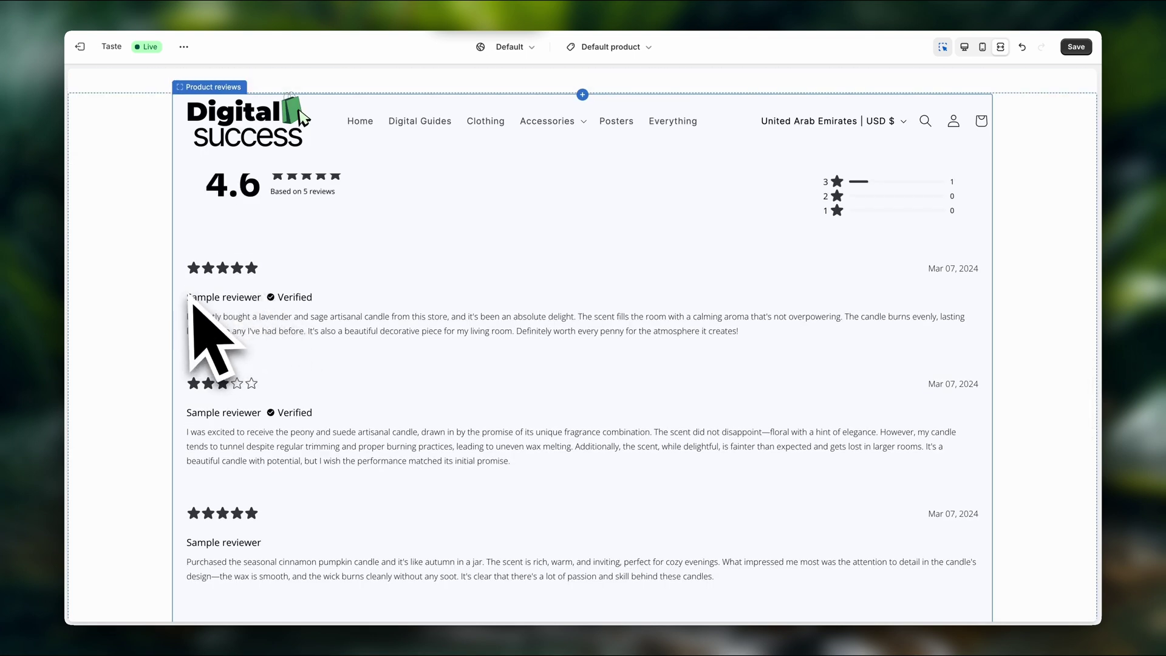
{"action": "scroll", "coordinate": [277, 322], "scroll_direction": "down", "scroll_amount": 8}
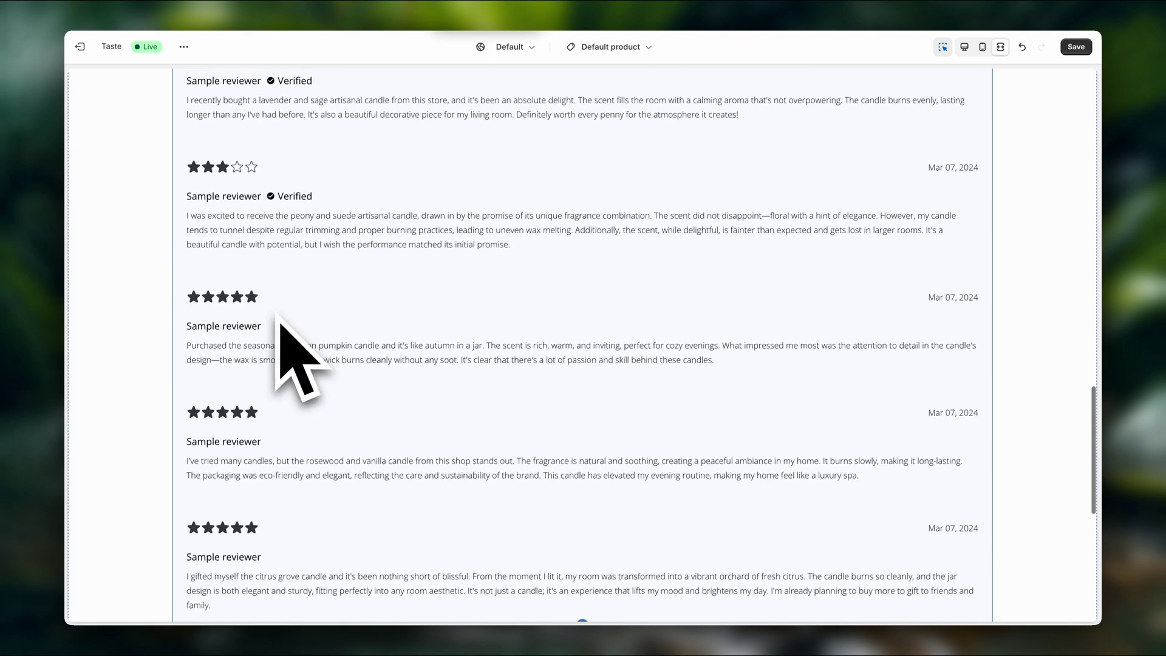
{"action": "scroll", "coordinate": [279, 324], "scroll_direction": "up", "scroll_amount": 6}
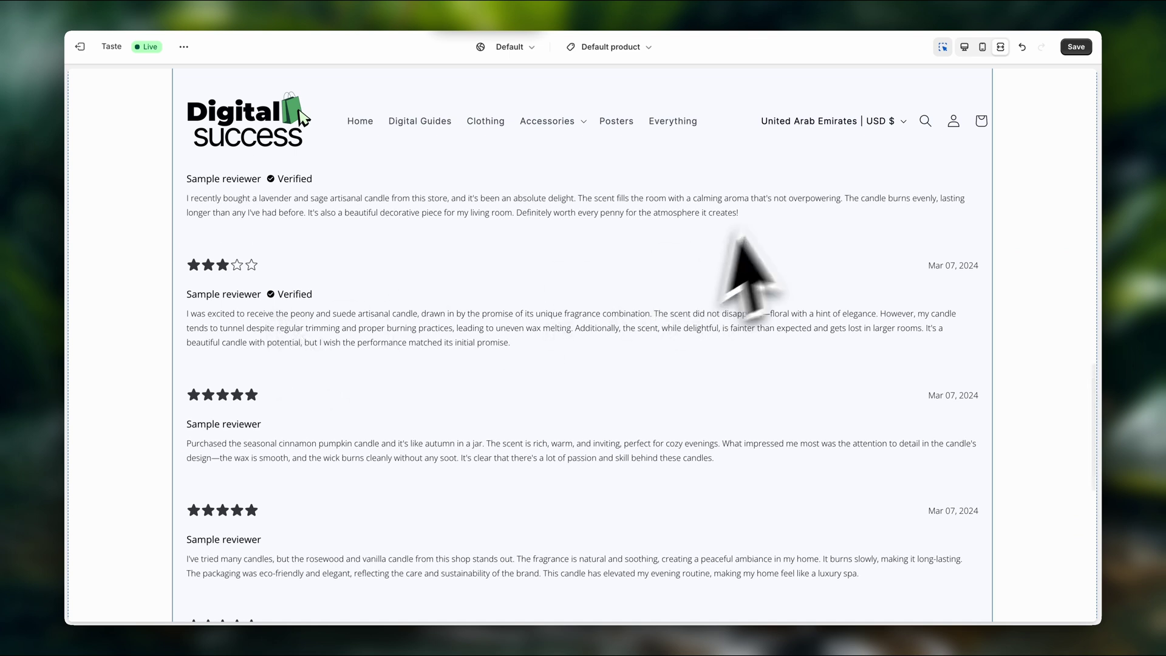
{"action": "left_click", "coordinate": [1000, 46]}
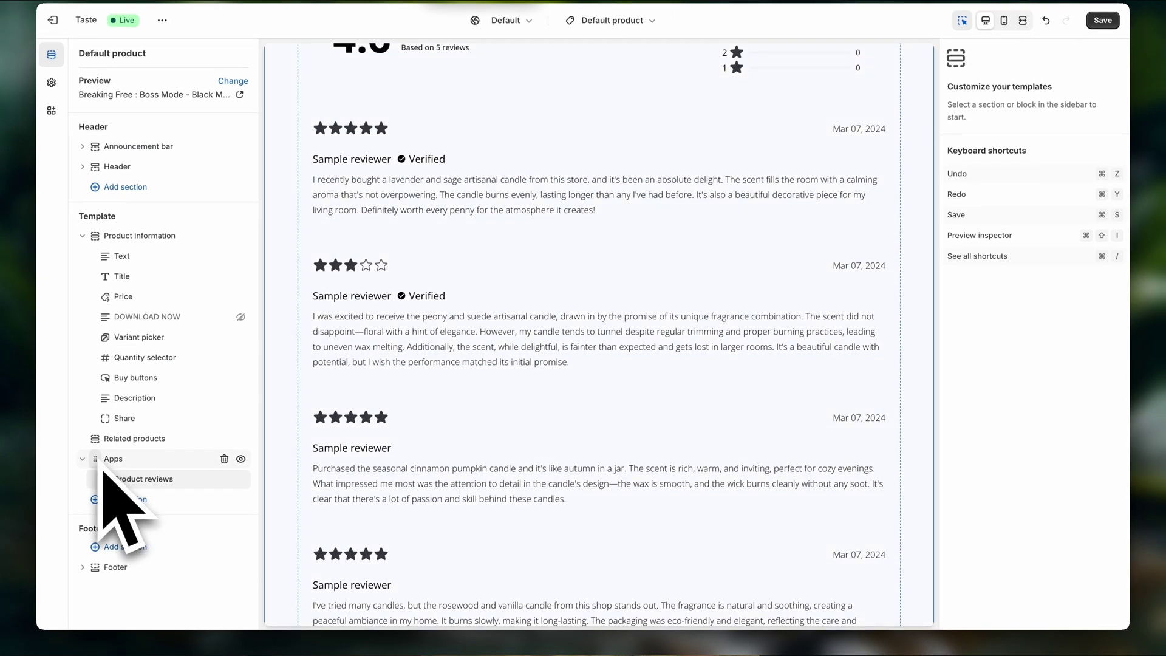
Move the Apps section holding Product reviews above Related products, then return to Omnisend
{"action": "left_click_drag", "start_coordinate": [102, 469], "coordinate": [103, 471]}
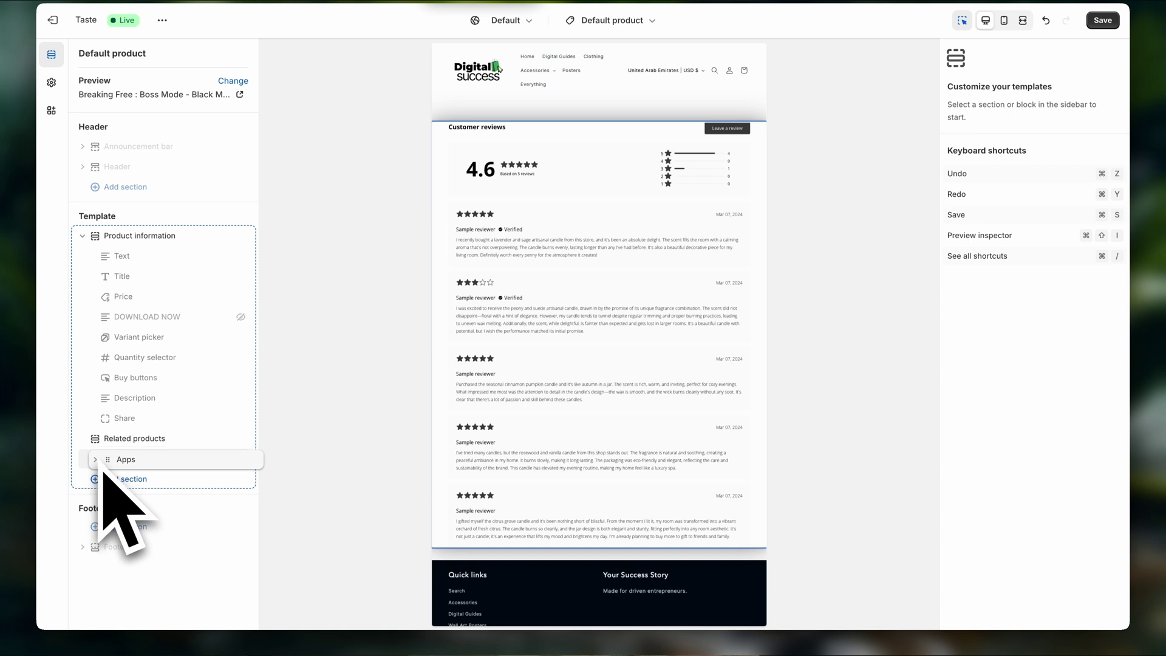
{"action": "left_click_drag", "start_coordinate": [103, 462], "coordinate": [103, 454]}
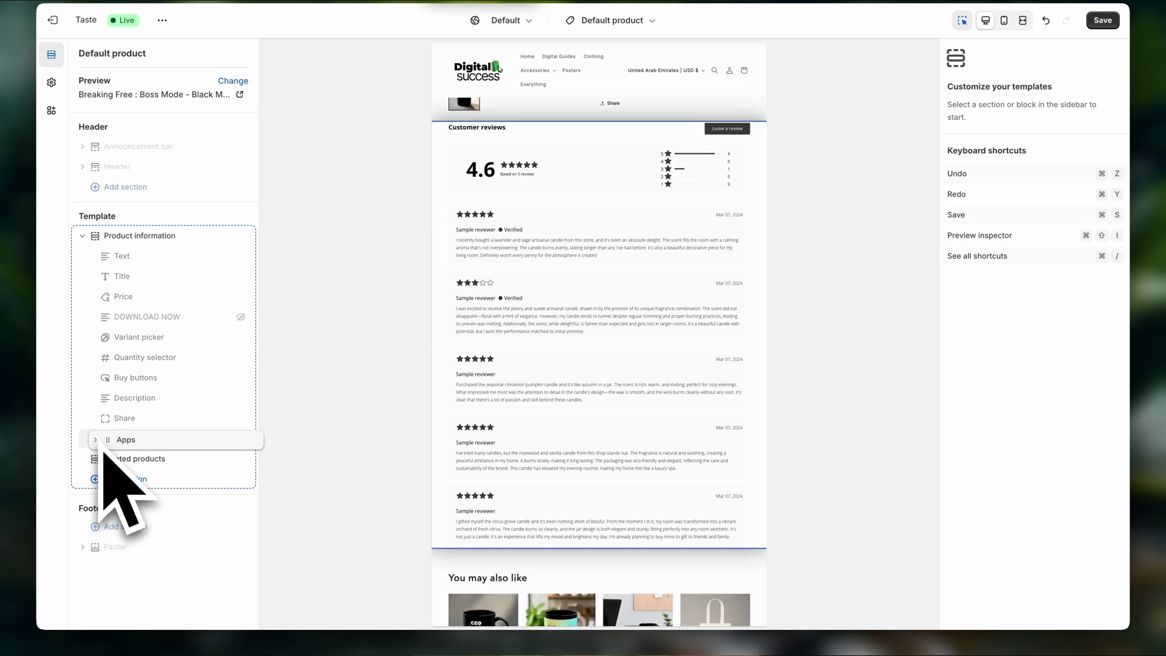
{"action": "left_click_drag", "start_coordinate": [102, 450], "coordinate": [101, 451]}
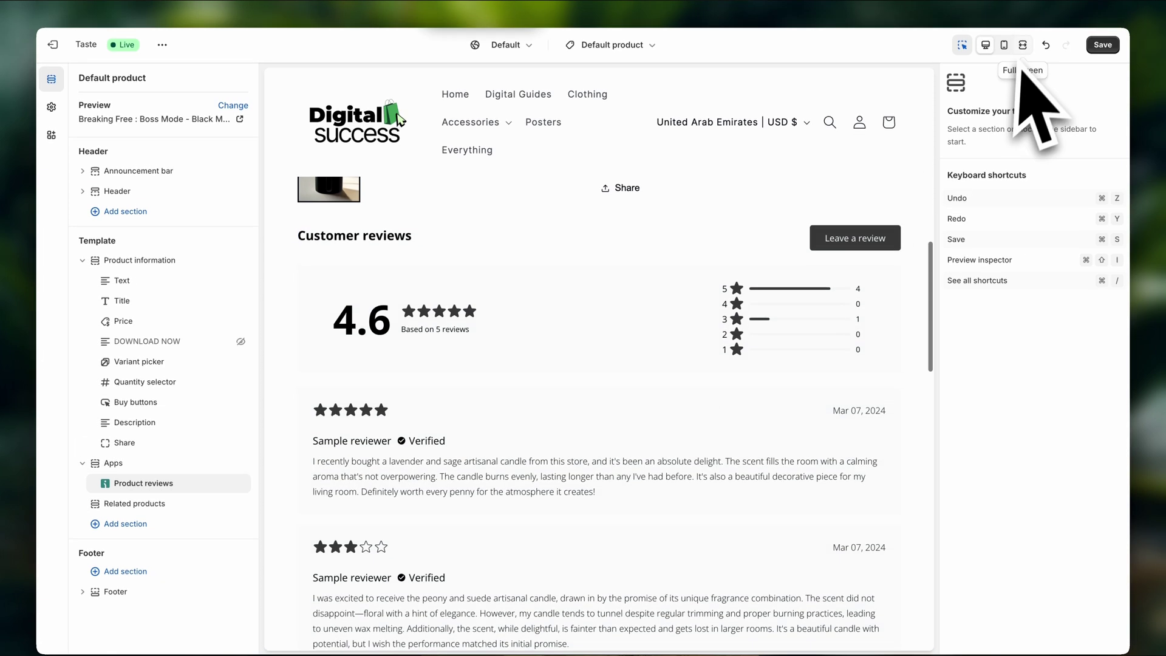
{"action": "left_click", "coordinate": [1023, 20]}
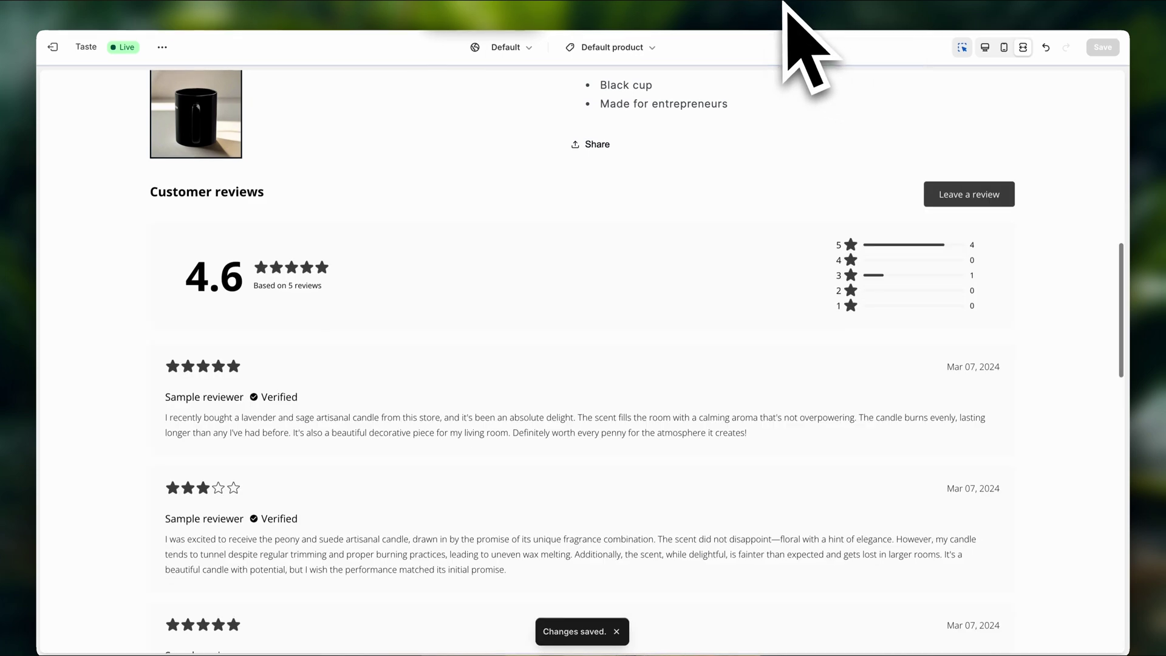
{"action": "left_click", "coordinate": [784, 3]}
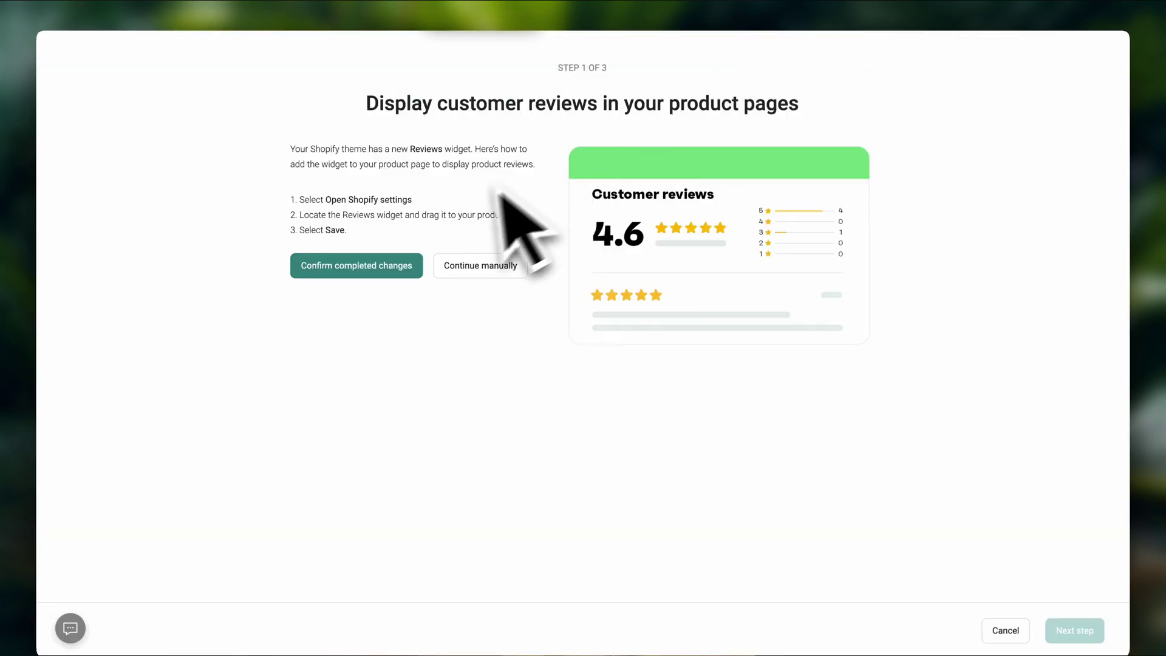
Confirm the reviews widget was added and open Shopify settings for Step 2 star ratings
{"action": "left_click", "coordinate": [373, 259]}
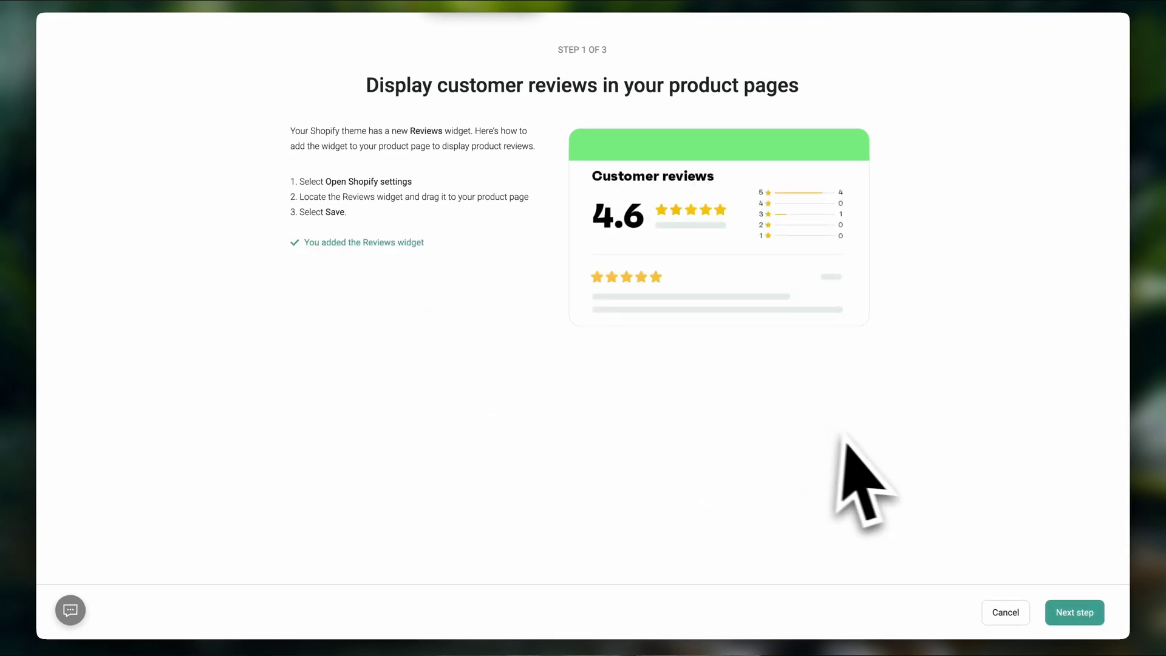
{"action": "left_click", "coordinate": [1077, 613]}
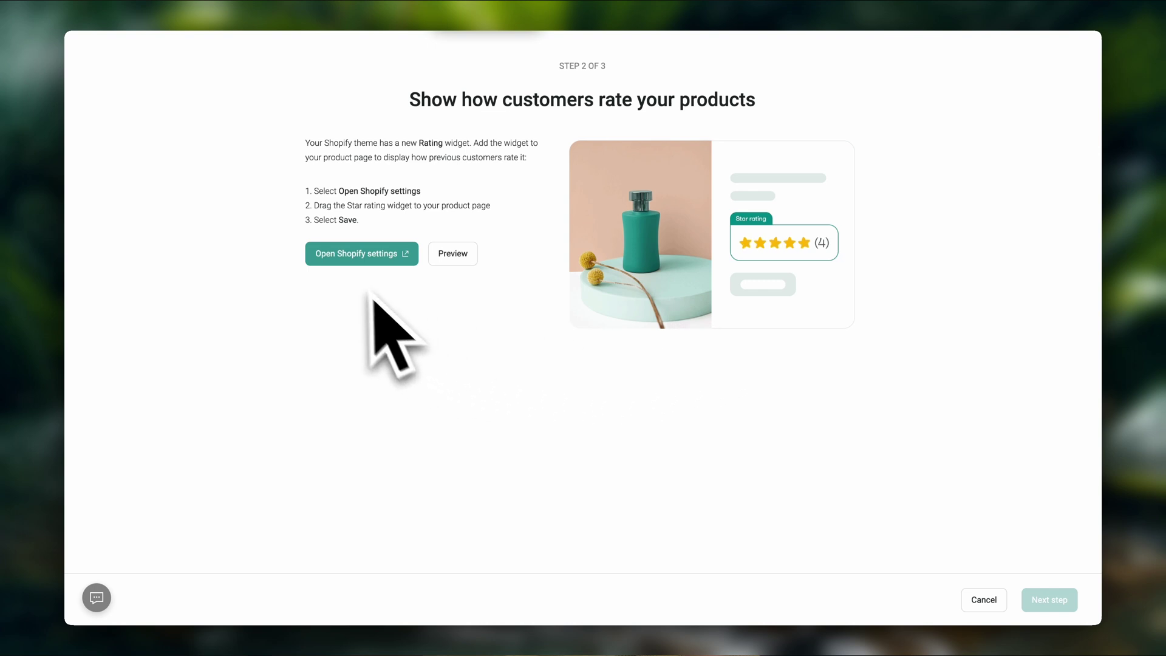
{"action": "left_click", "coordinate": [351, 260]}
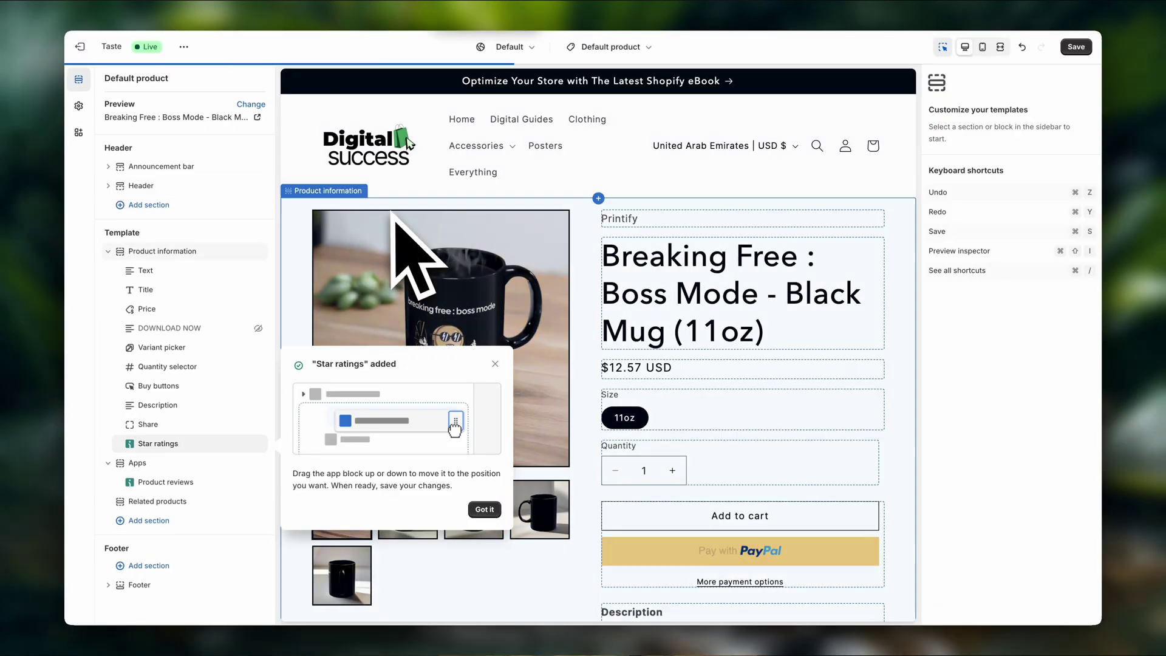
Locate the Star ratings block in Product information and dismiss its tip
{"action": "left_click", "coordinate": [188, 444]}
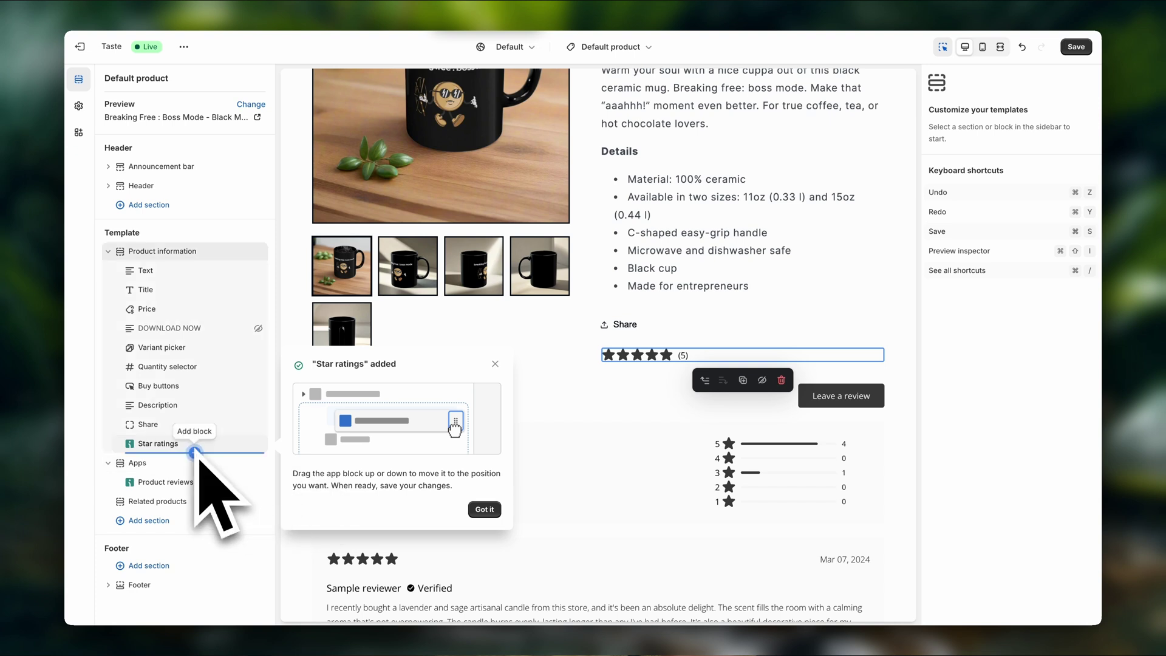
{"action": "scroll", "coordinate": [862, 322], "scroll_direction": "up", "scroll_amount": 3}
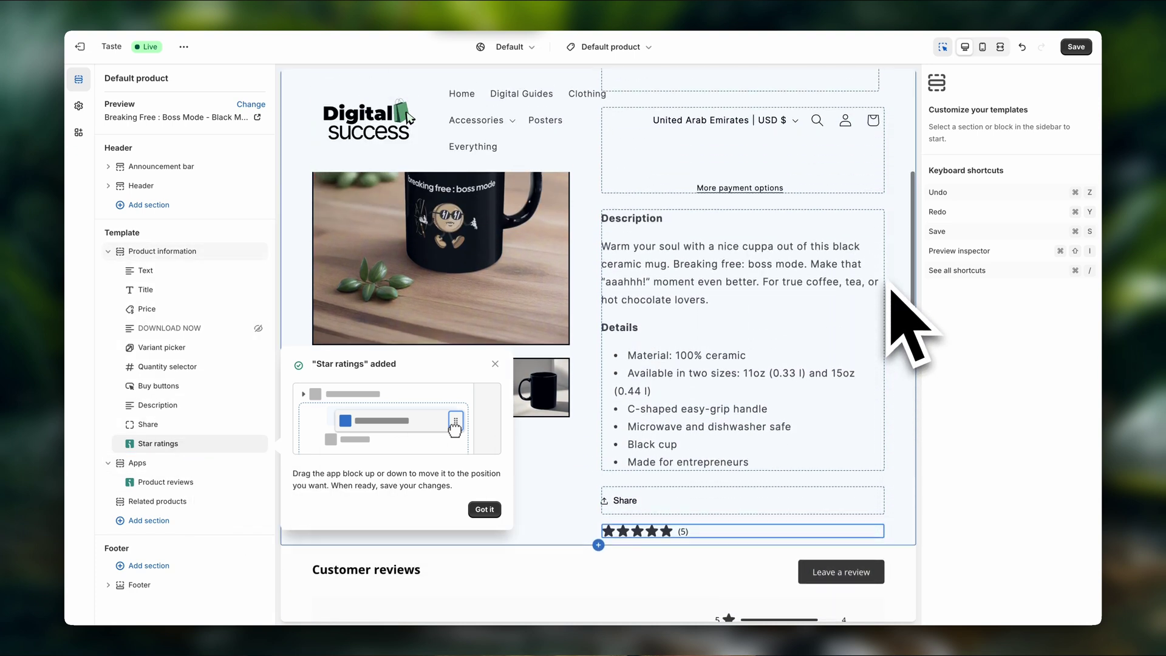
{"action": "left_click", "coordinate": [942, 47]}
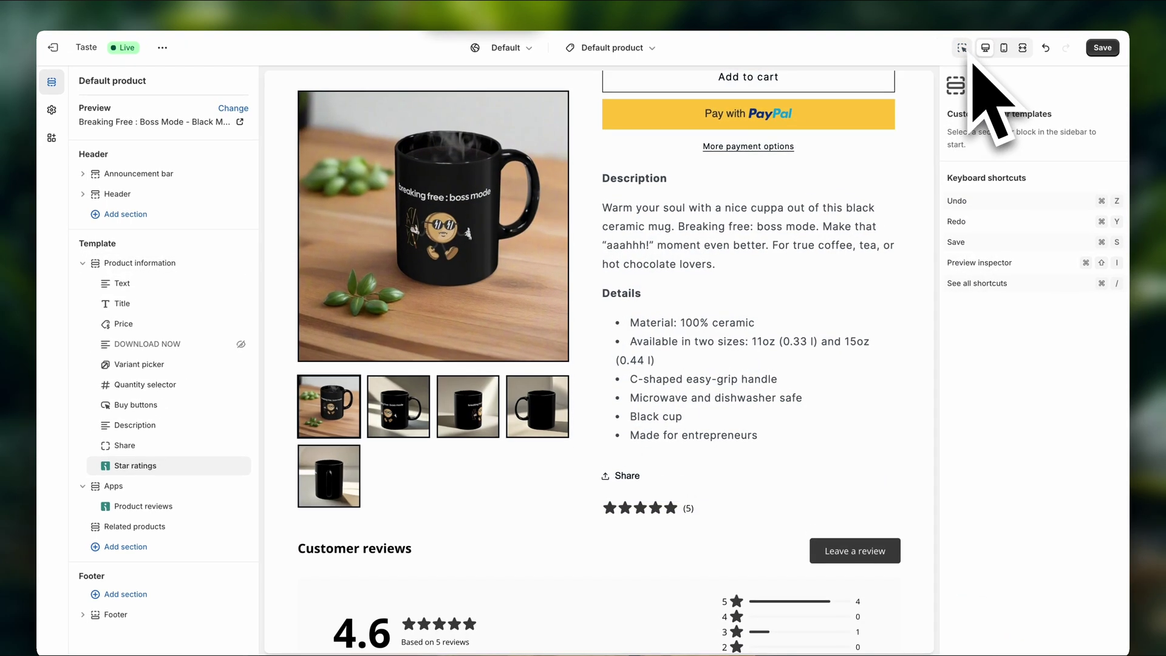
{"action": "scroll", "coordinate": [883, 263], "scroll_direction": "up", "scroll_amount": 6}
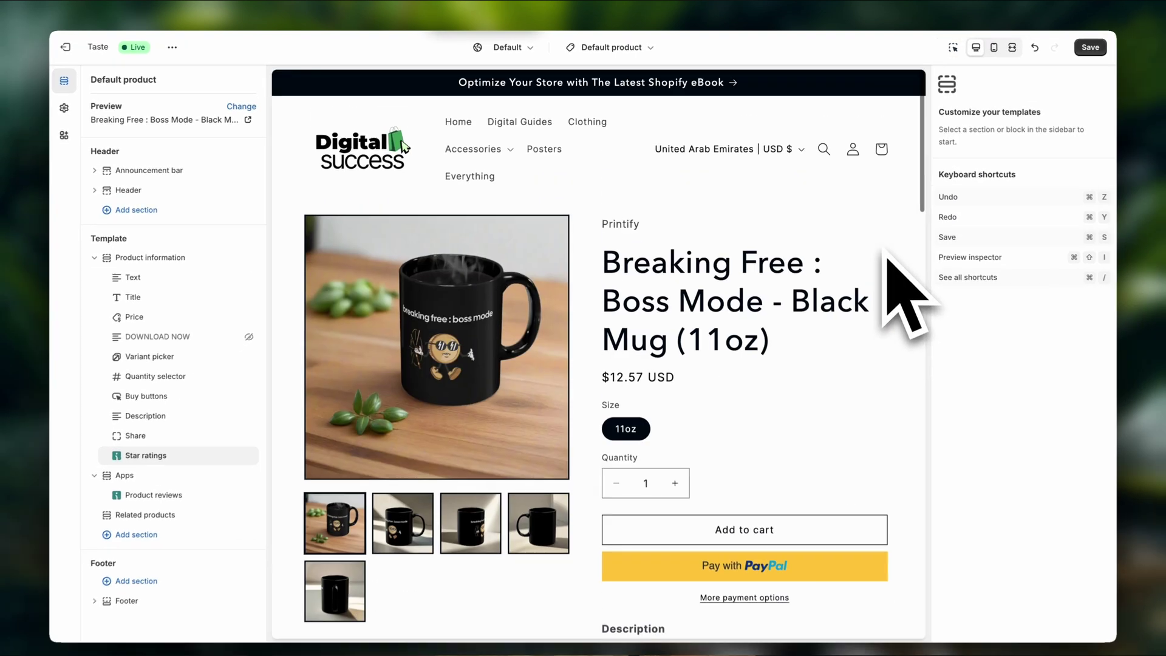
{"action": "scroll", "coordinate": [905, 295], "scroll_direction": "down", "scroll_amount": 5}
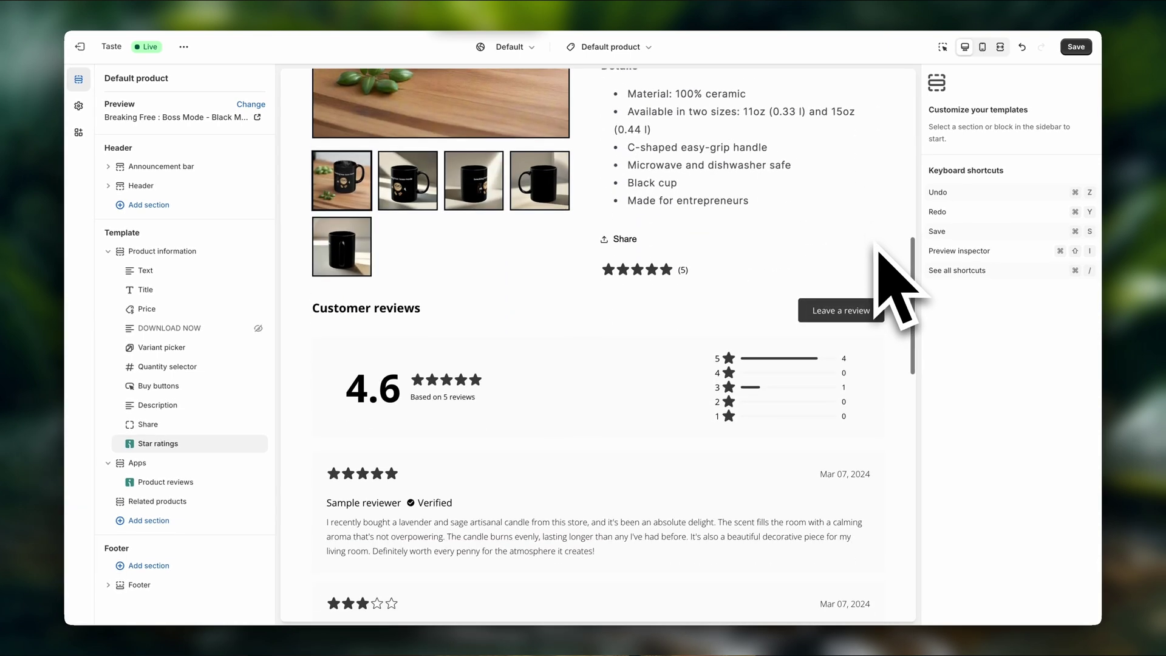
{"action": "scroll", "coordinate": [645, 291], "scroll_direction": "up", "scroll_amount": 1}
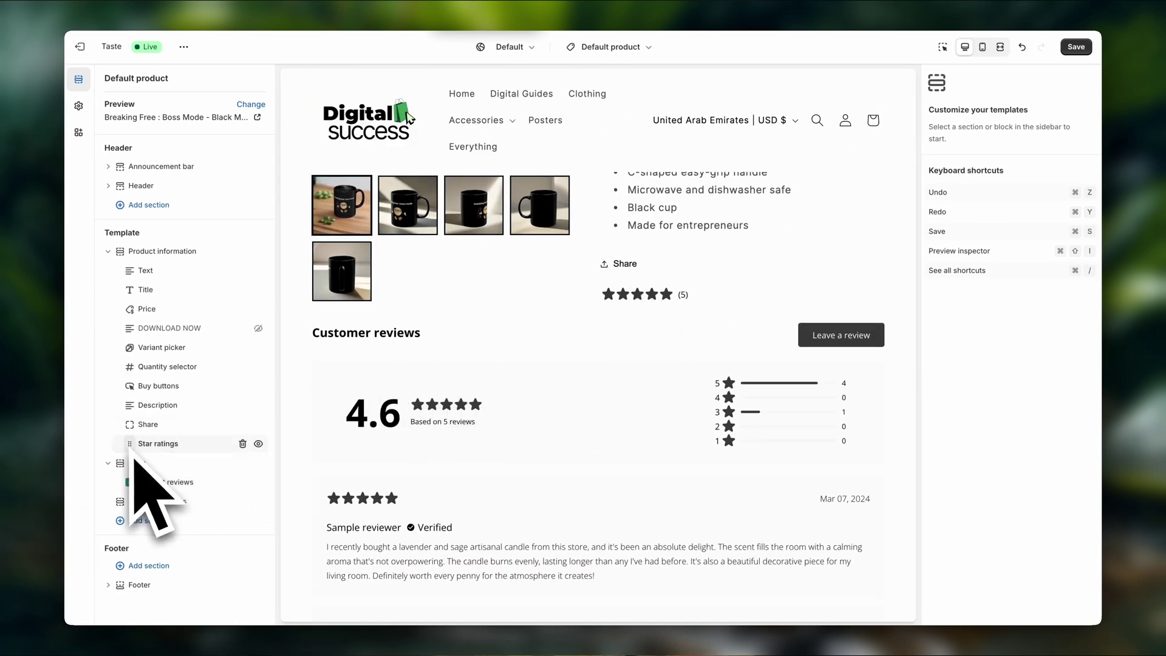
Move Star ratings between Price and DOWNLOAD NOW and save the product template
{"action": "left_click_drag", "start_coordinate": [134, 460], "coordinate": [104, 333]}
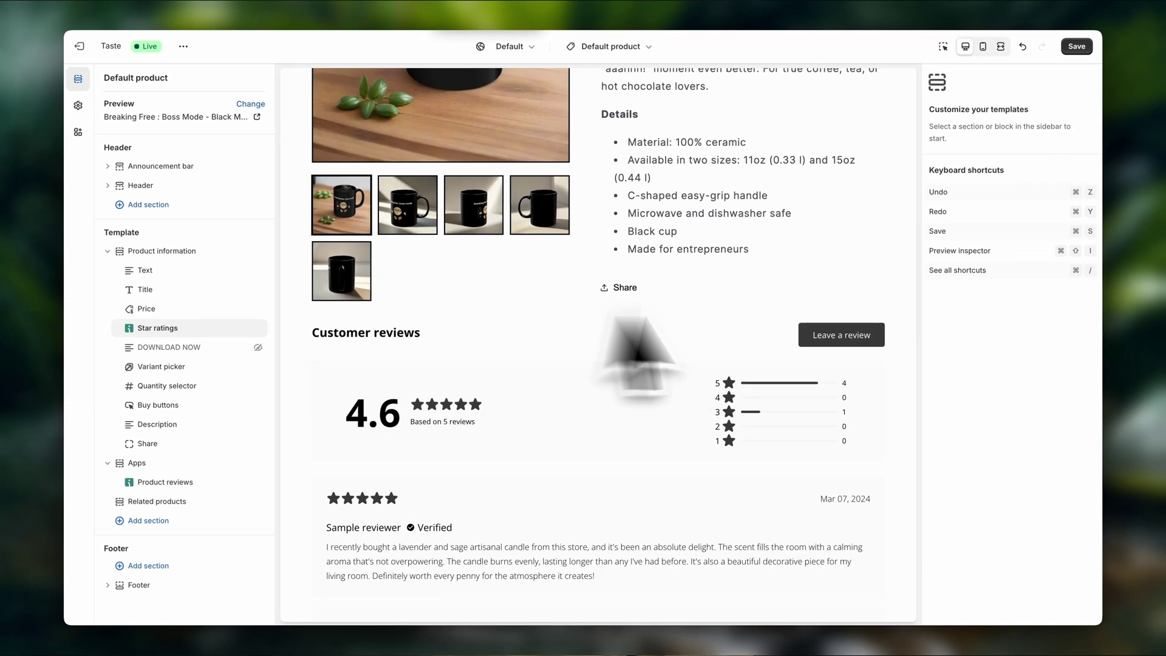
{"action": "scroll", "coordinate": [929, 328], "scroll_direction": "up", "scroll_amount": 4}
{"action": "scroll", "coordinate": [911, 323], "scroll_direction": "up", "scroll_amount": 5}
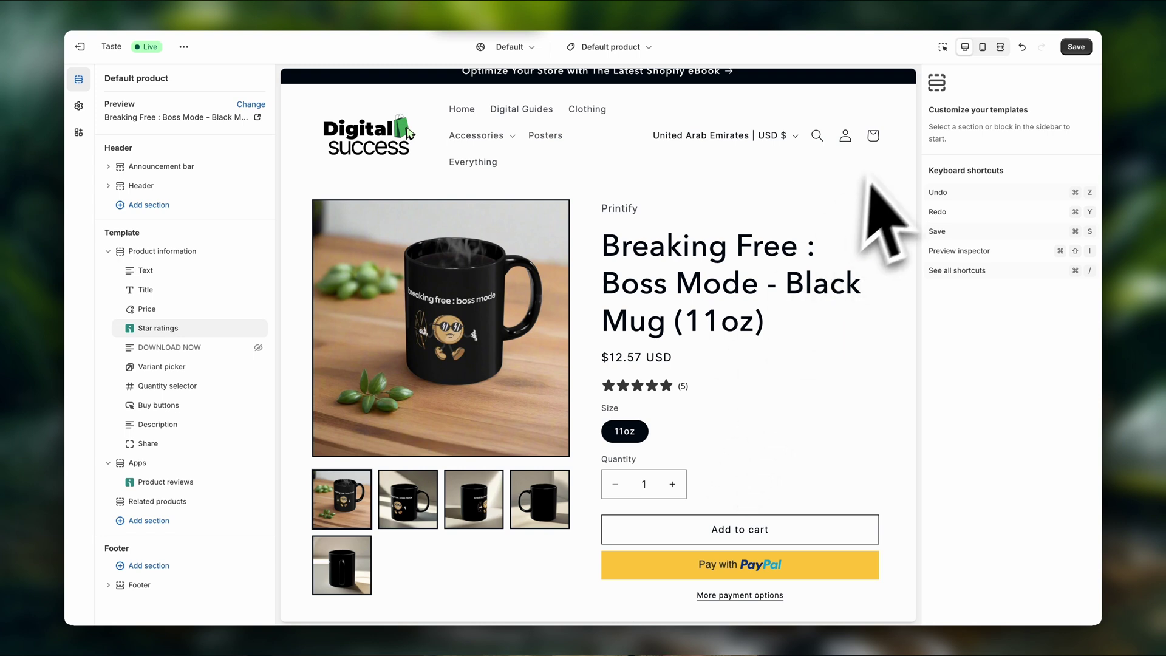
{"action": "left_click", "coordinate": [1076, 47]}
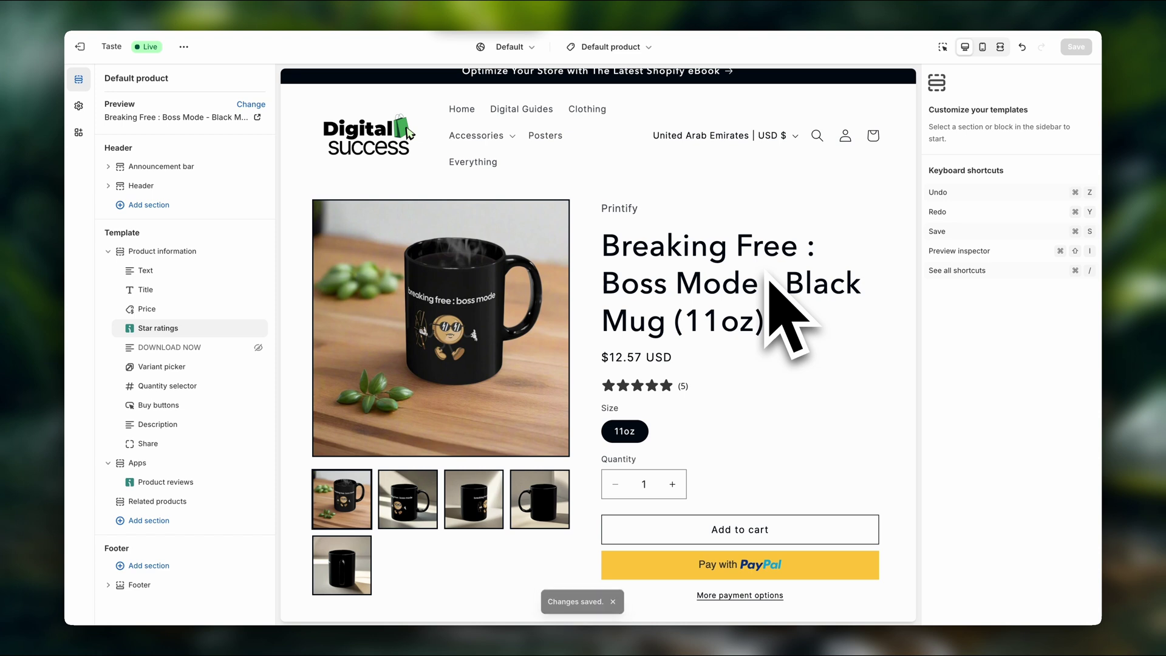
{"action": "left_click", "coordinate": [643, 47]}
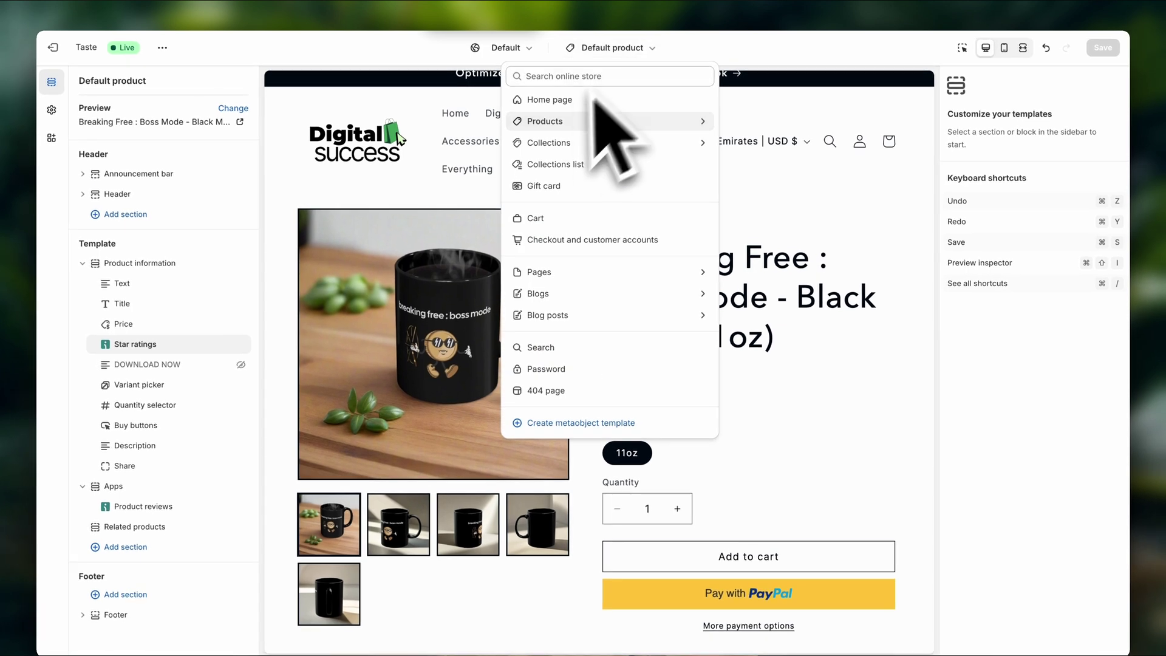
Look over the Products templates list without switching, then return to Omnisend's Step 2
{"action": "left_click", "coordinate": [554, 125]}
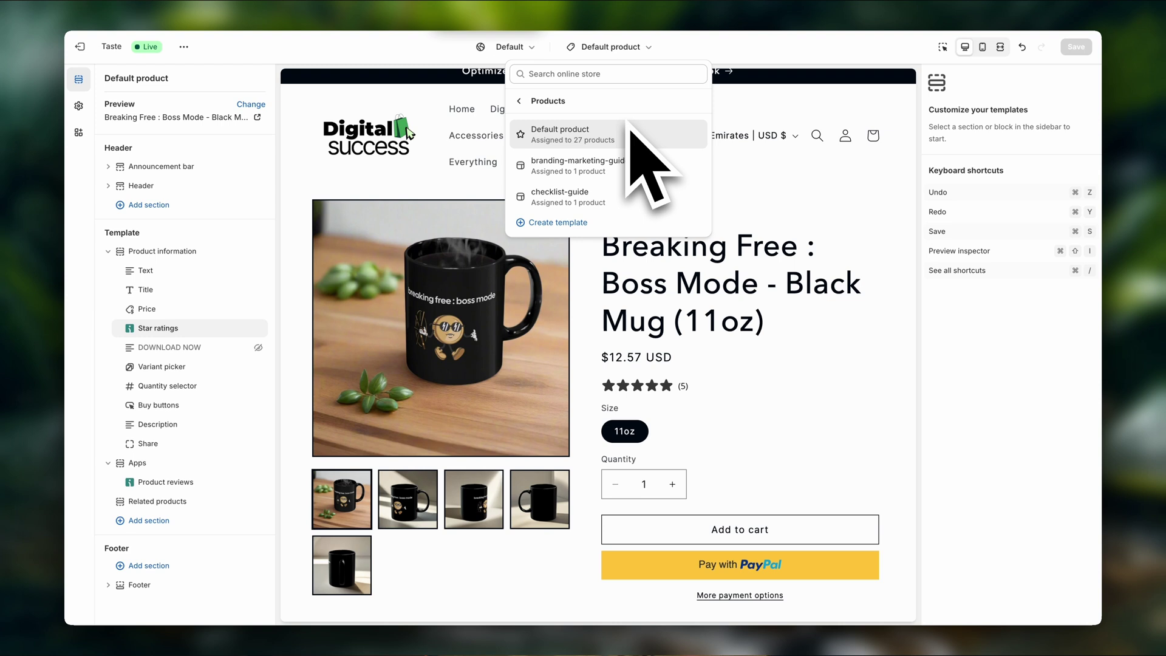
{"action": "left_click", "coordinate": [756, 61]}
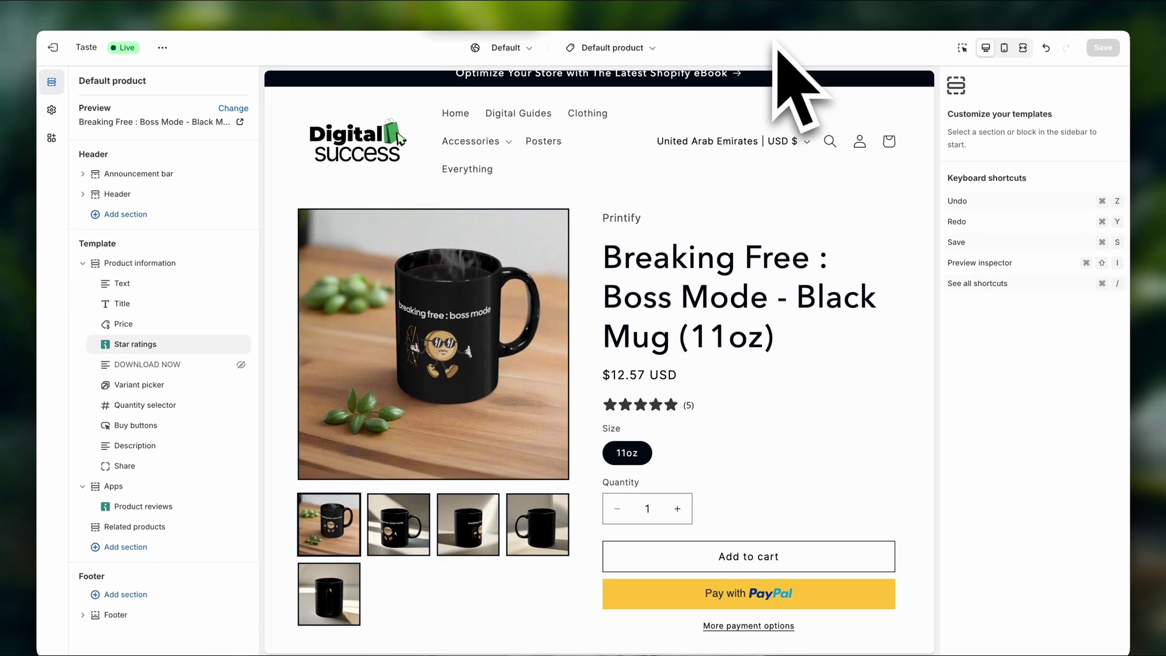
{"action": "left_click", "coordinate": [763, 4]}
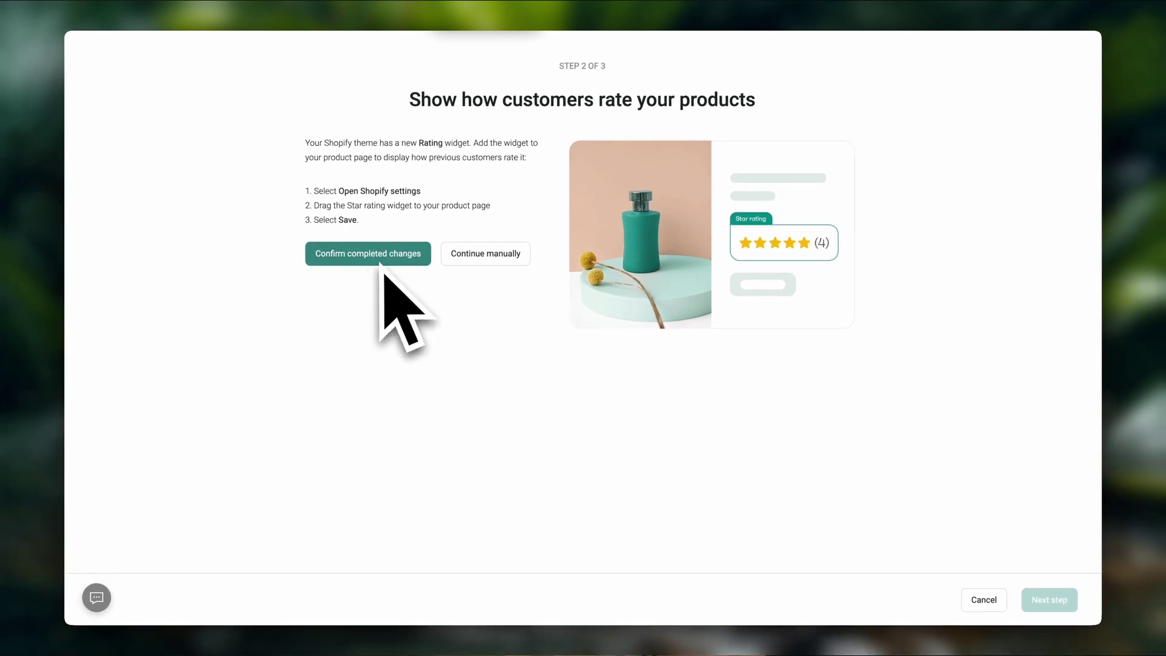
Confirm the star ratings were added and finish setup with the 14-day review-request workflow
{"action": "left_click", "coordinate": [379, 264]}
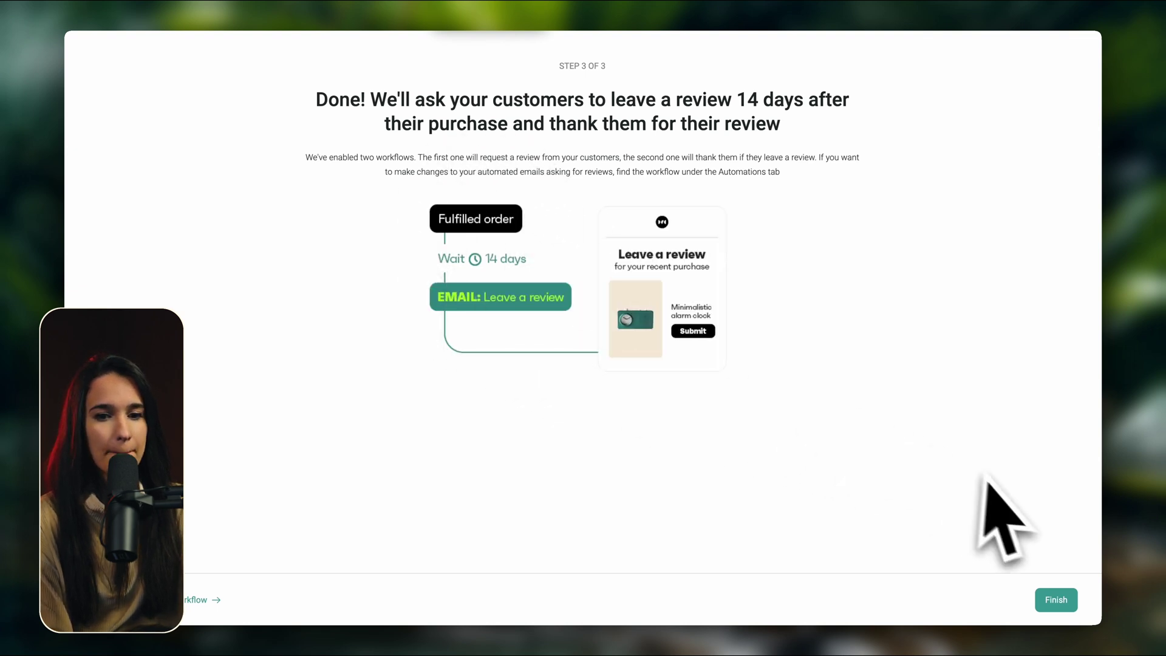
{"action": "left_click", "coordinate": [1056, 599]}
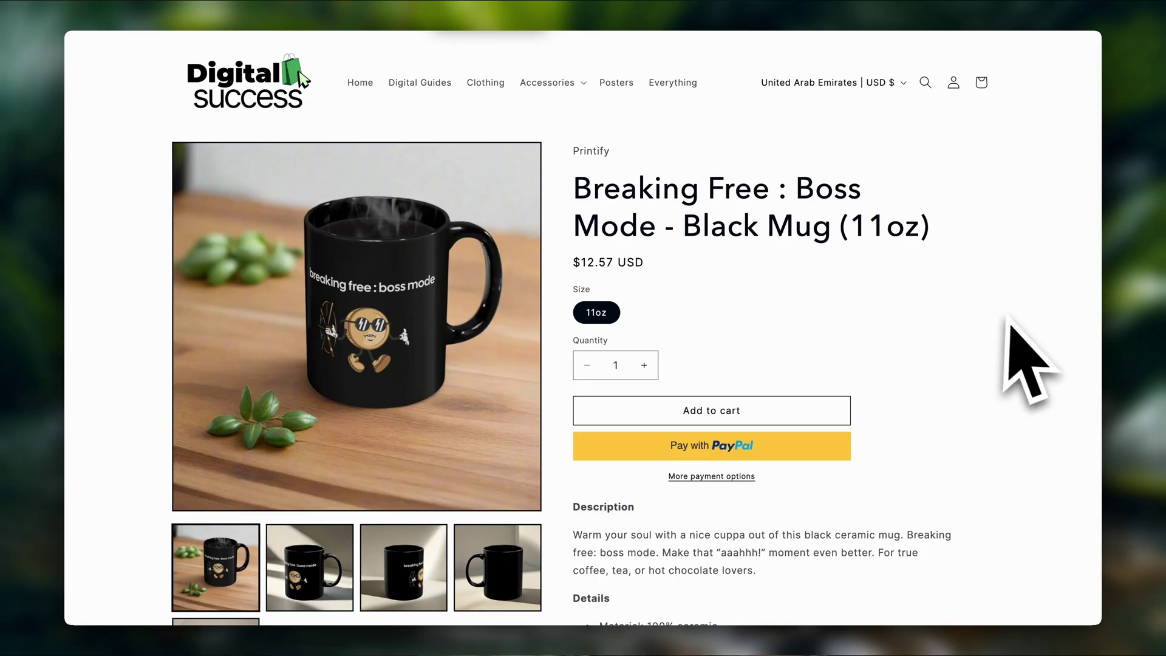
Submit a 5-star review 'Amazing product, thank you!' on the Black Mug (11oz) page
{"action": "scroll", "coordinate": [1028, 359], "scroll_direction": "down", "scroll_amount": 9}
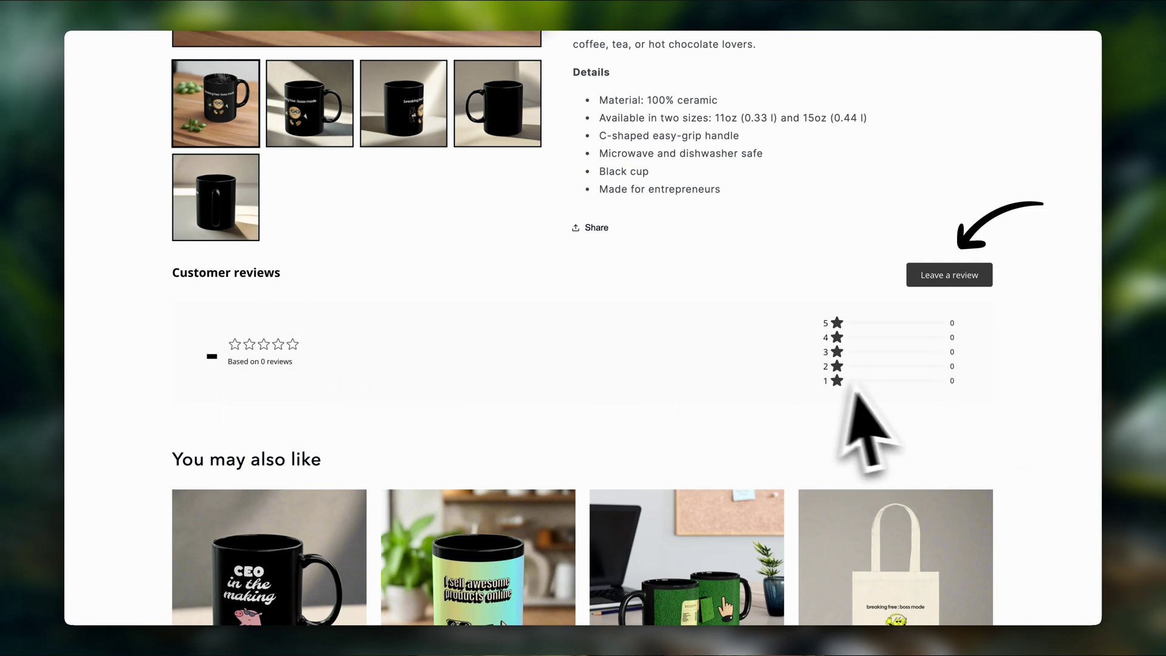
{"action": "left_click", "coordinate": [965, 280]}
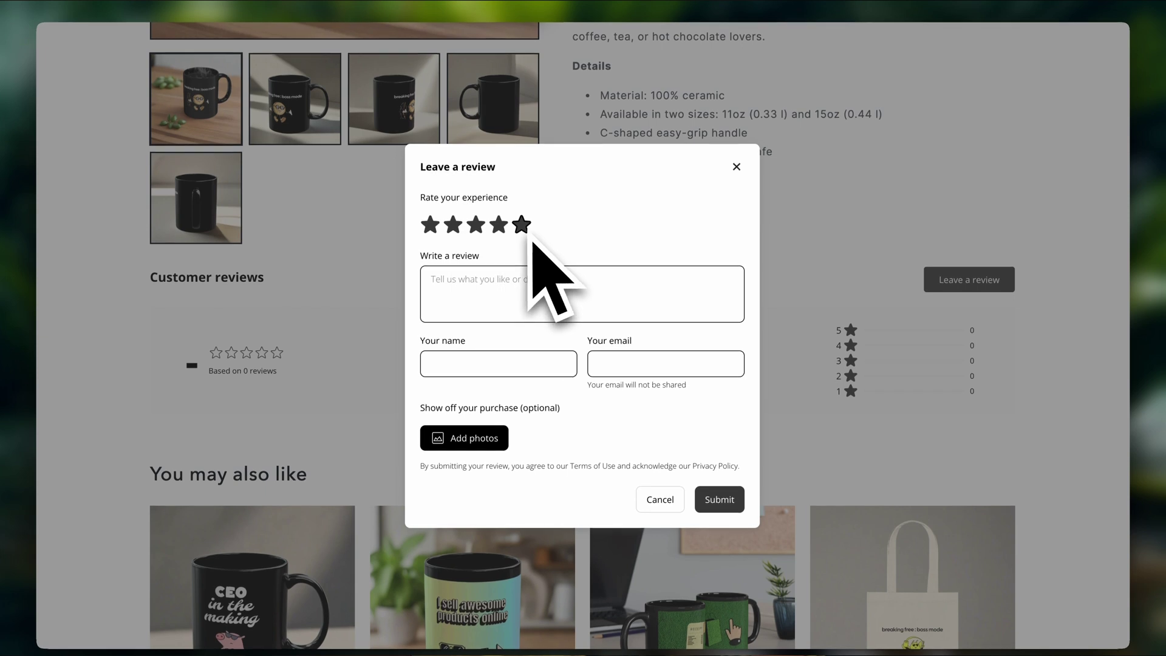
{"action": "left_click", "coordinate": [580, 305]}
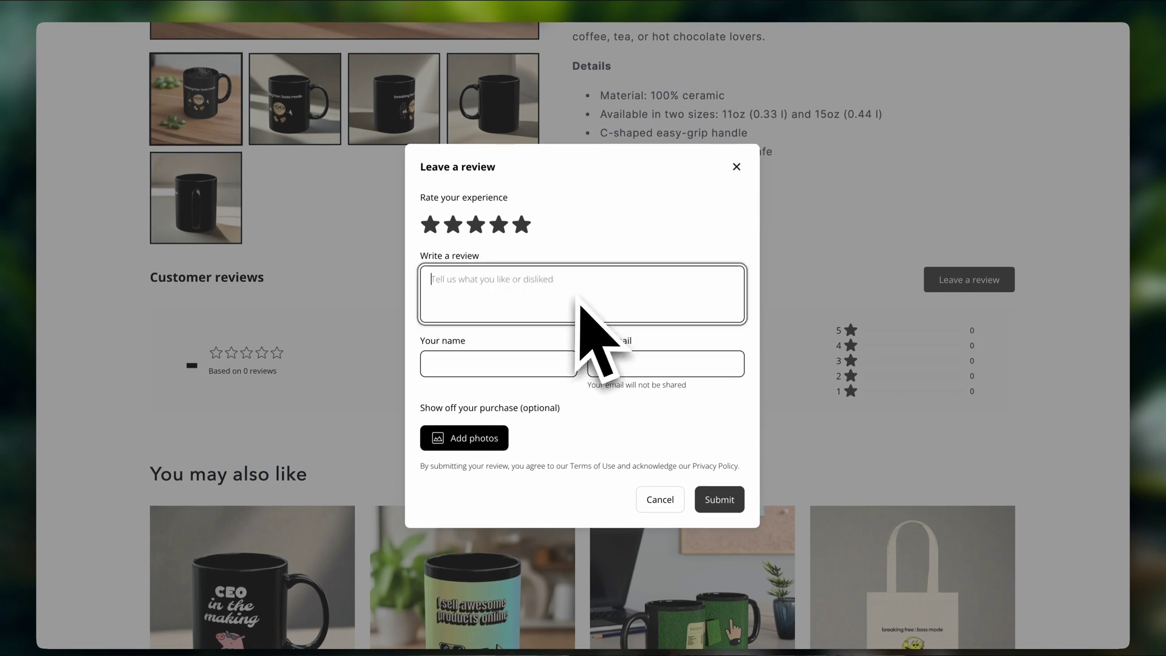
{"action": "type", "text": "Amazing product, thank you!"}
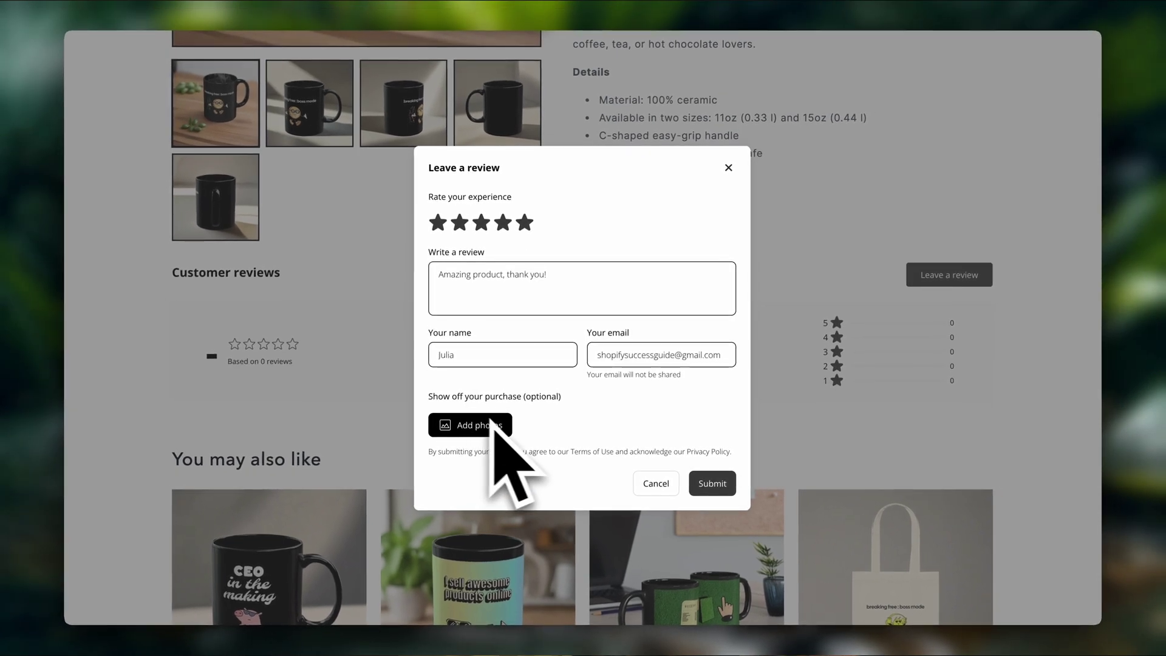
{"action": "left_click", "coordinate": [713, 481]}
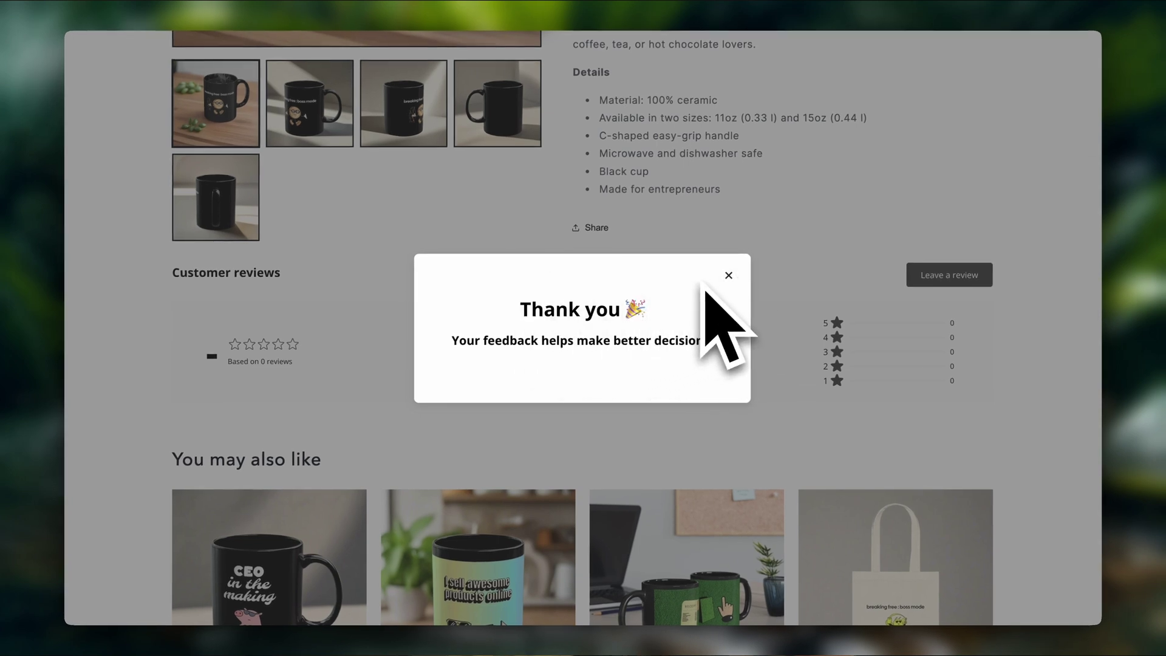
{"action": "left_click", "coordinate": [728, 277]}
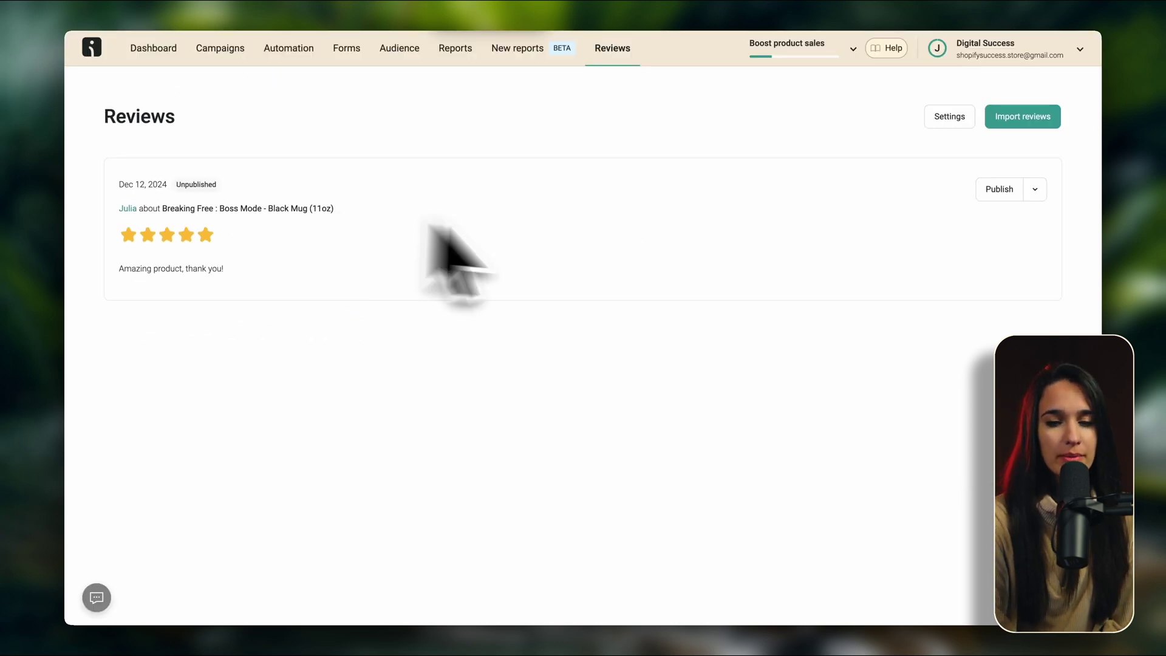
Publish the new five-star Black Mug review from Omnisend's Reviews list
{"action": "left_click", "coordinate": [1035, 188]}
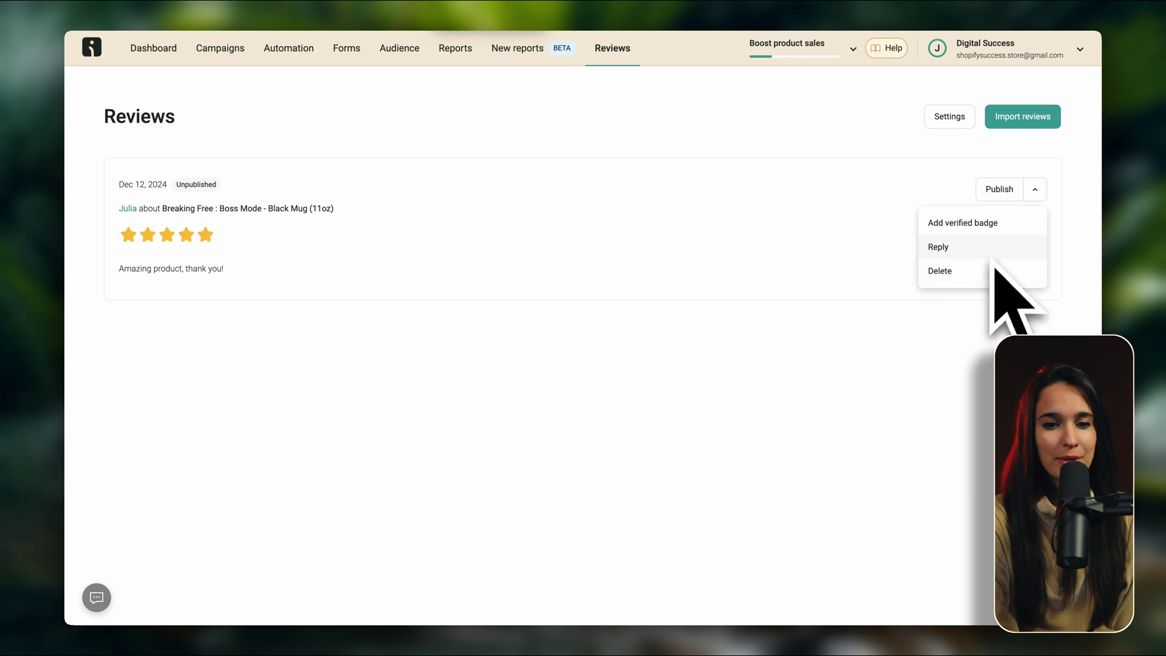
{"action": "left_click", "coordinate": [1006, 192]}
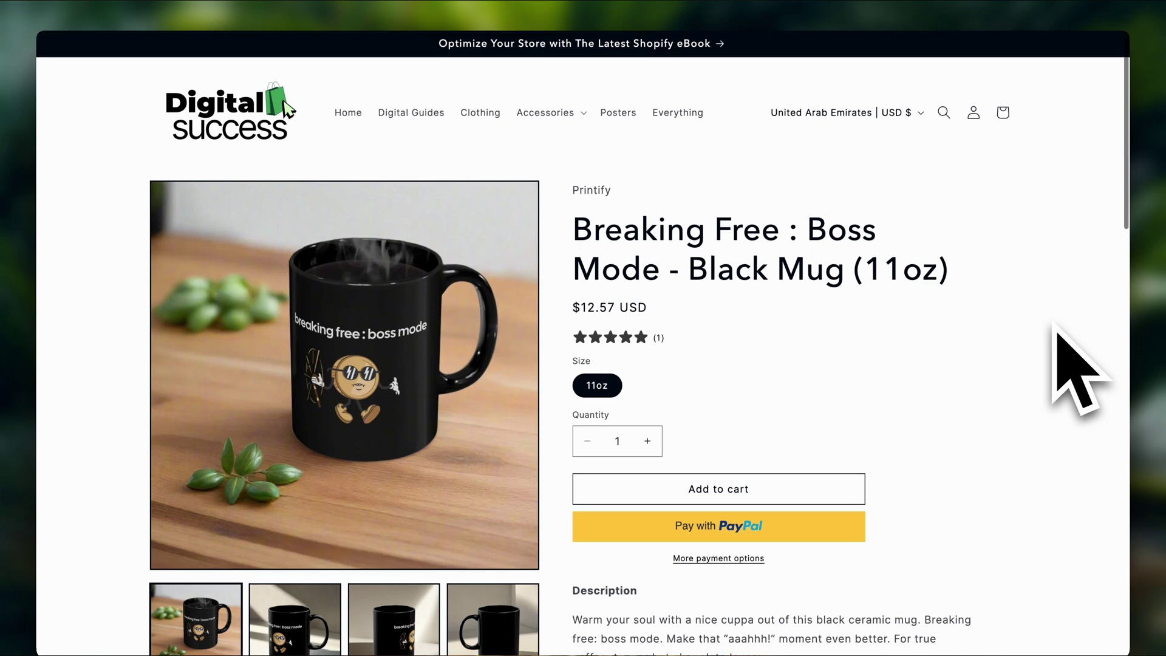
Scroll the mug's product page to verify a 5 rating based on 1 review
{"action": "scroll", "coordinate": [1054, 364], "scroll_direction": "down", "scroll_amount": 10}
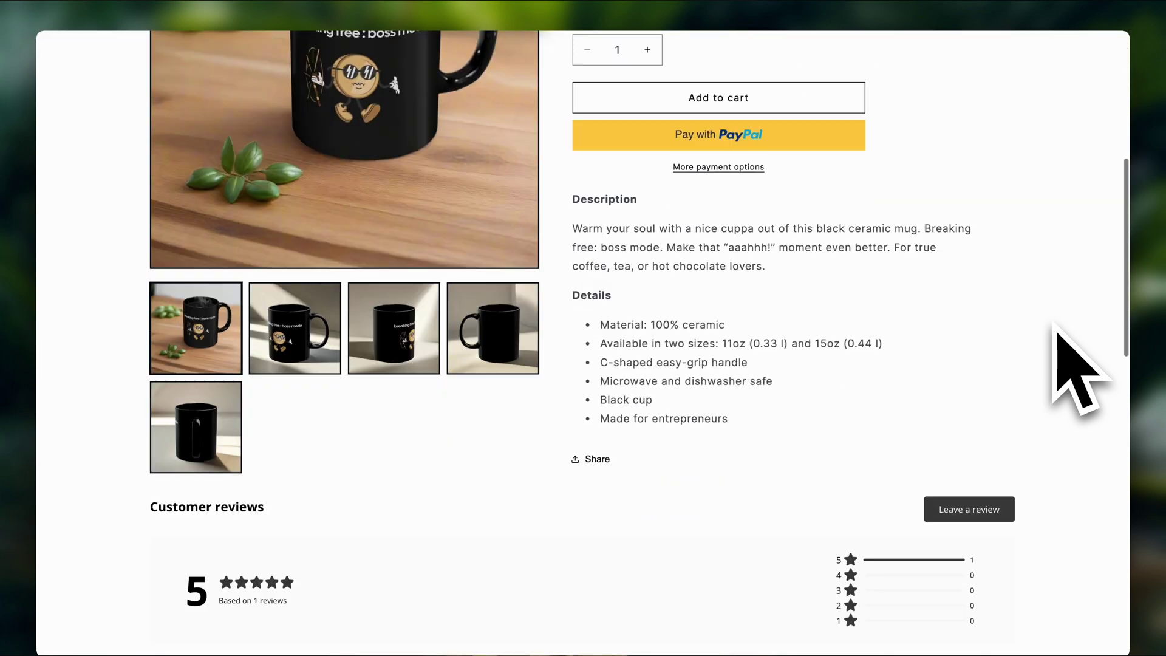
{"action": "scroll", "coordinate": [1040, 322], "scroll_direction": "up", "scroll_amount": 1}
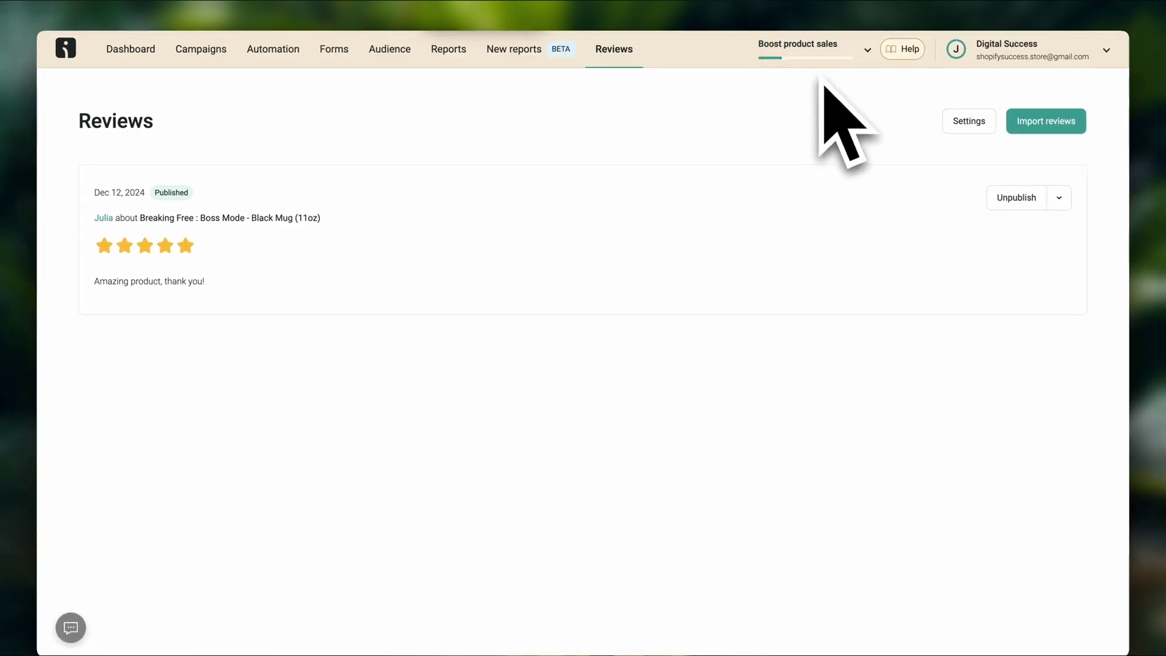
Open the Reviews publishing options and leave email reviews set to automatic publishing
{"action": "left_click", "coordinate": [952, 119]}
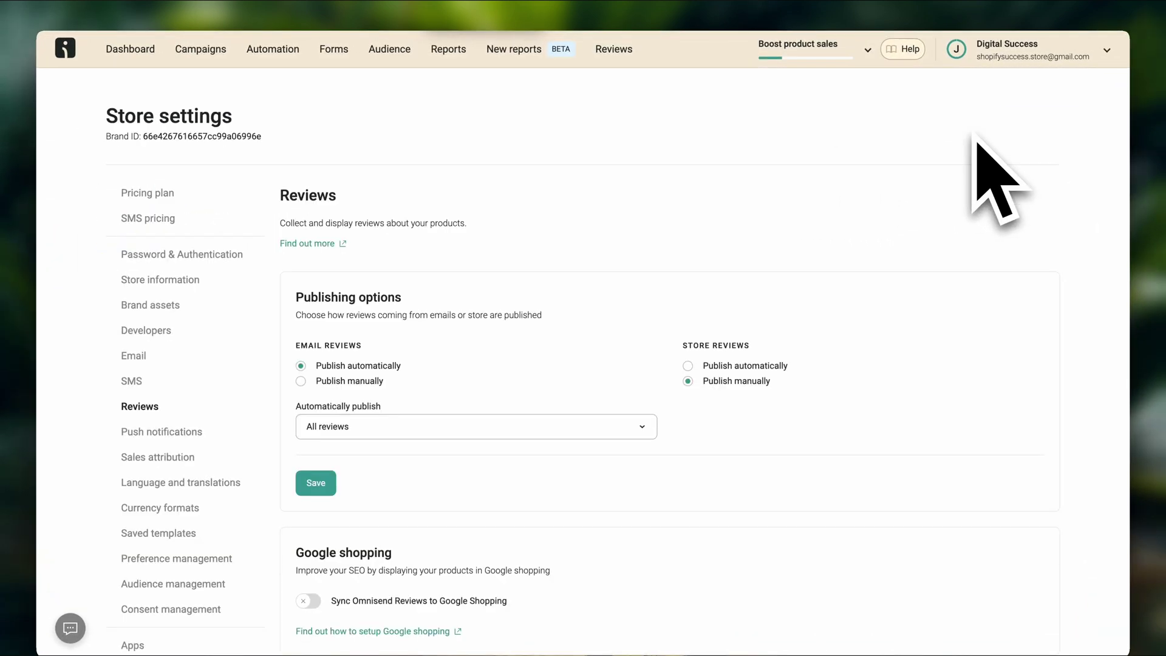
{"action": "scroll", "coordinate": [929, 279], "scroll_direction": "down", "scroll_amount": 2}
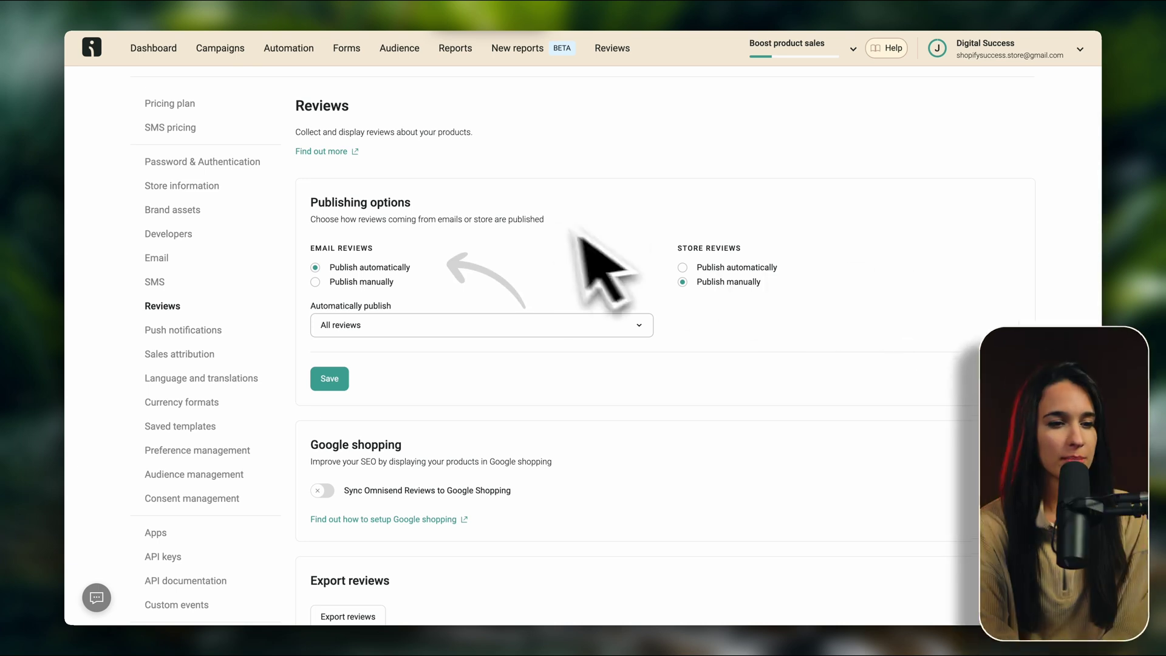
{"action": "scroll", "coordinate": [702, 208], "scroll_direction": "up", "scroll_amount": 2}
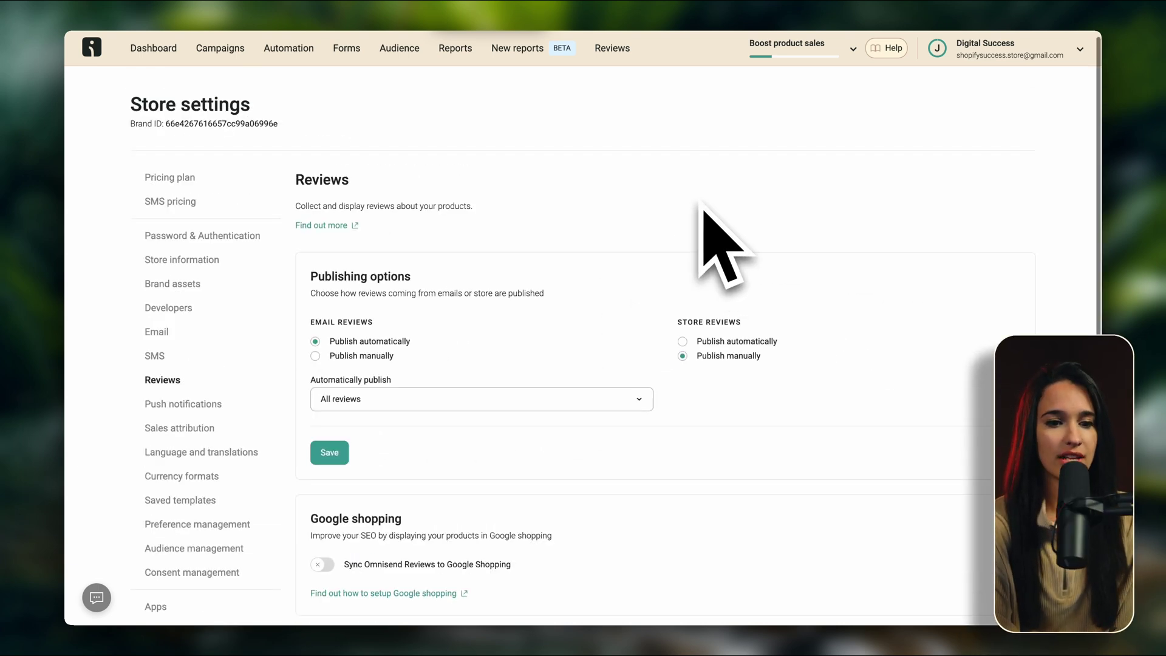
{"action": "scroll", "coordinate": [705, 209], "scroll_direction": "down", "scroll_amount": 3}
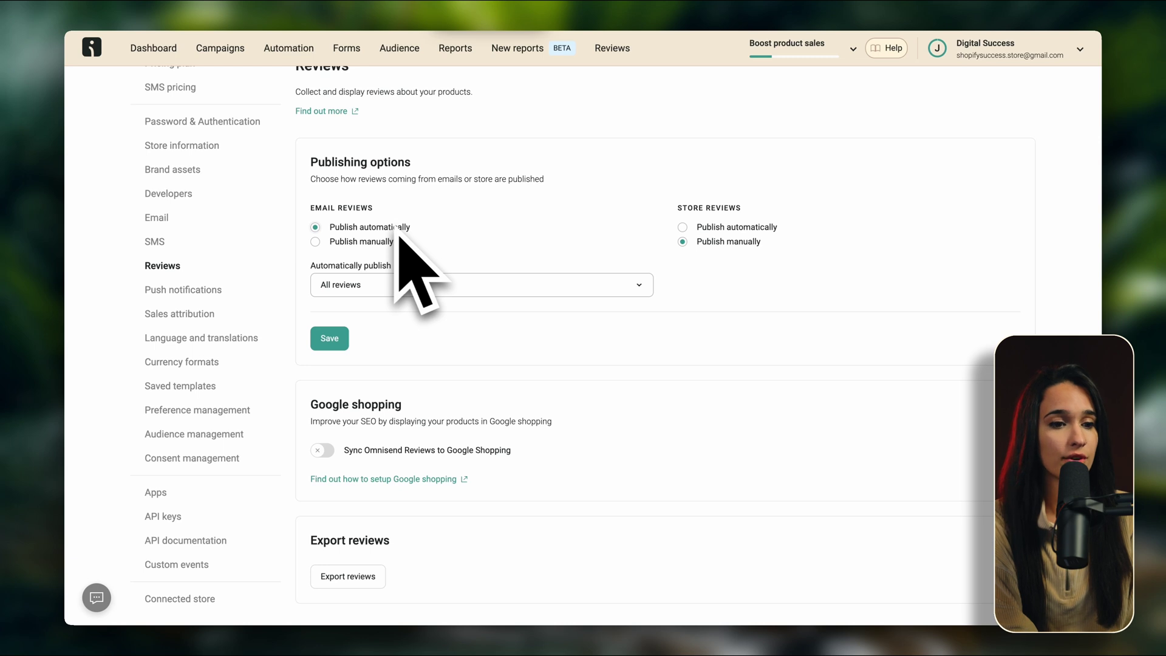
{"action": "scroll", "coordinate": [364, 255], "scroll_direction": "up", "scroll_amount": 1}
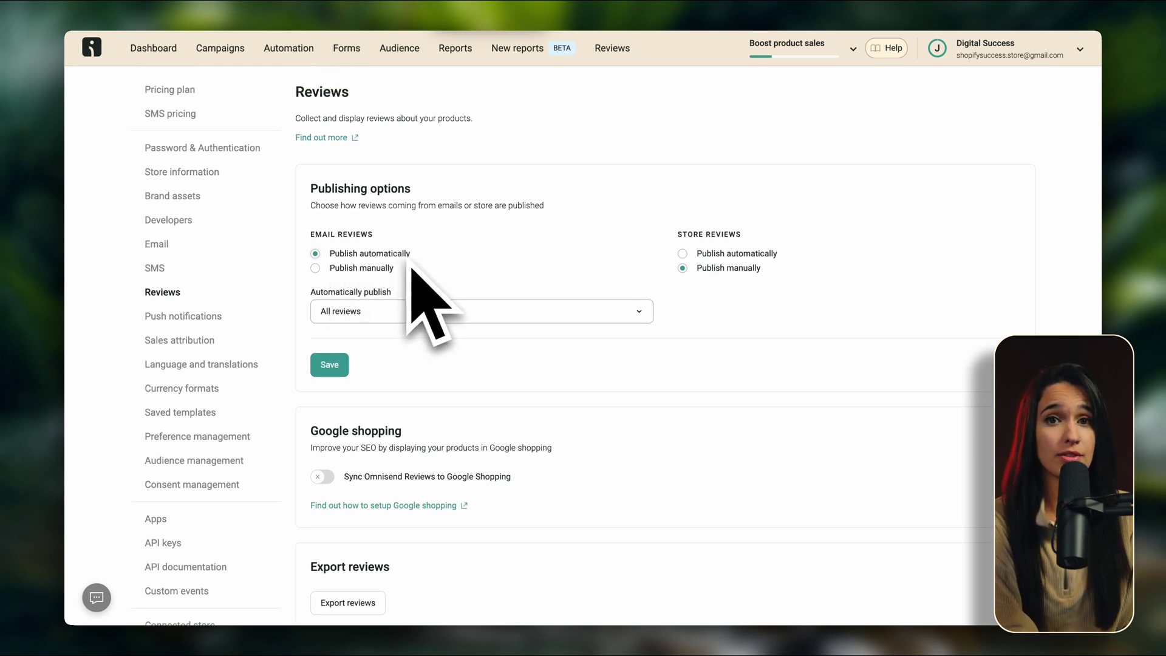
{"action": "left_click", "coordinate": [359, 269]}
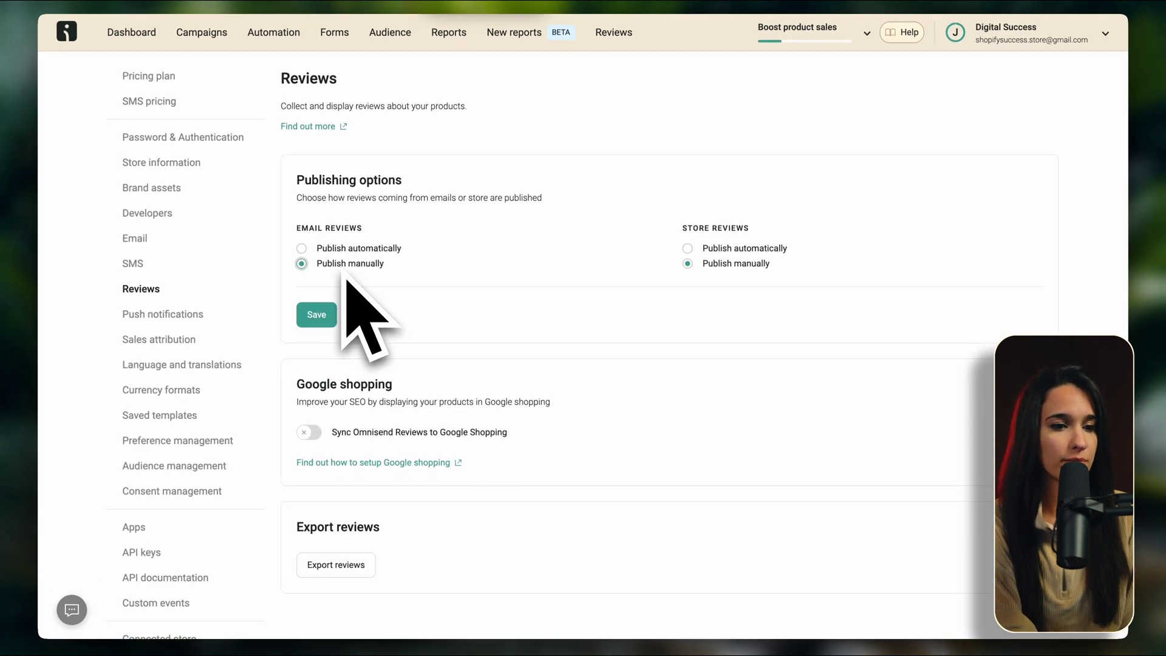
{"action": "left_click", "coordinate": [360, 252]}
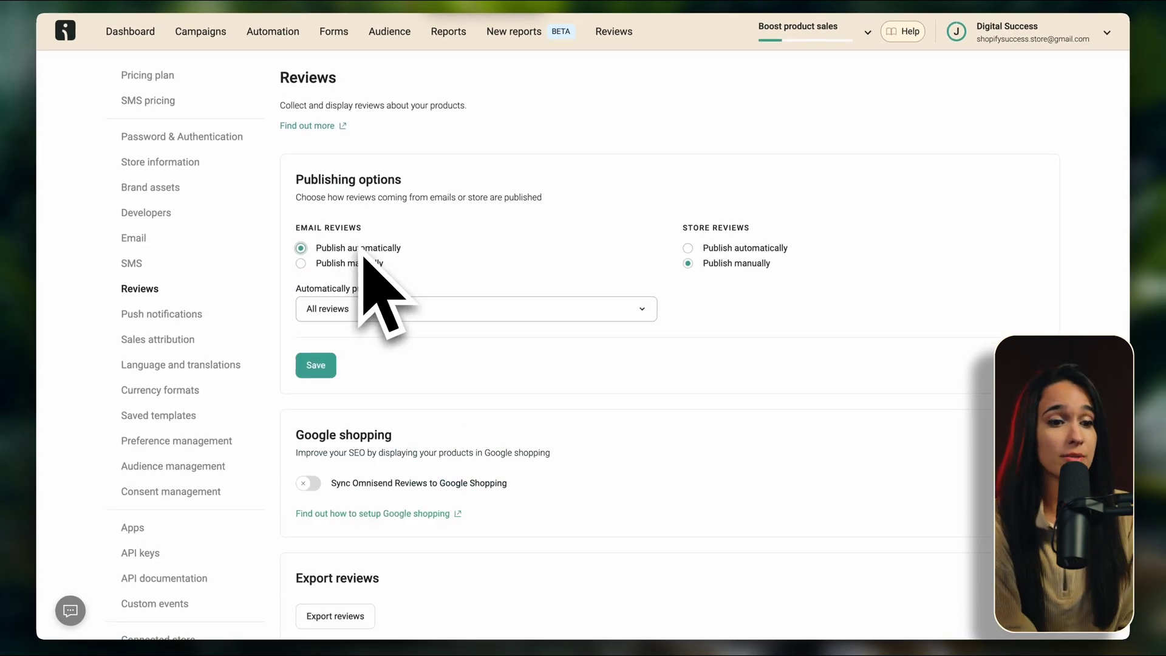
Set email reviews to auto-publish only when rated 'At least 4 stars', then save
{"action": "left_click", "coordinate": [442, 311]}
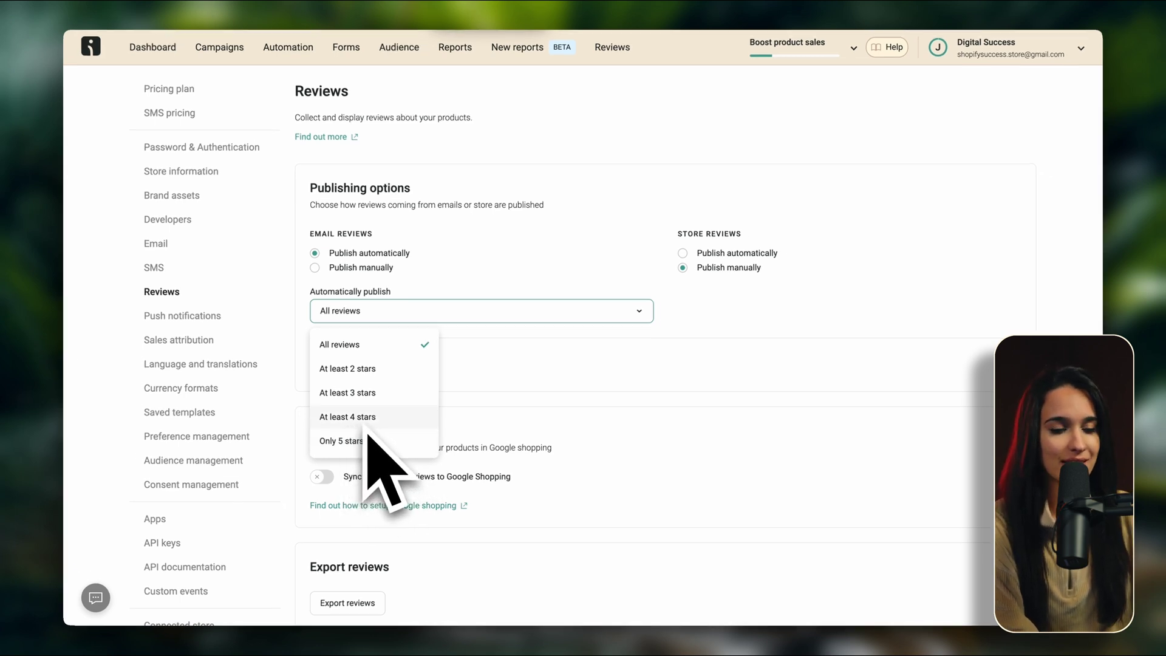
{"action": "left_click", "coordinate": [366, 418]}
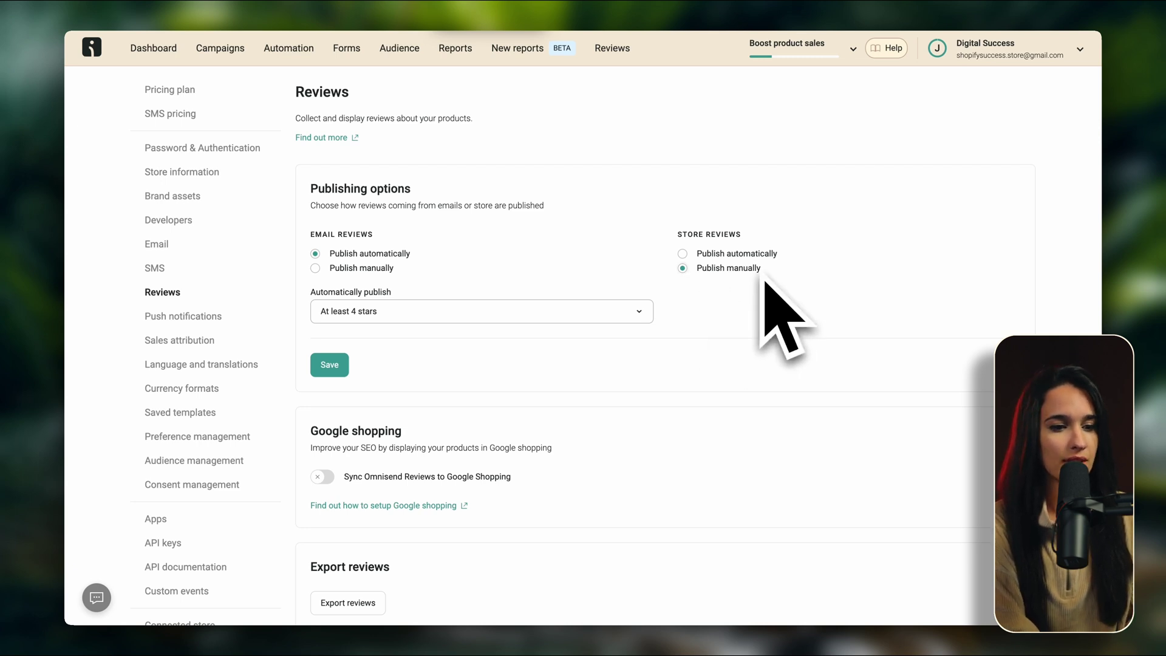
{"action": "left_click", "coordinate": [328, 366]}
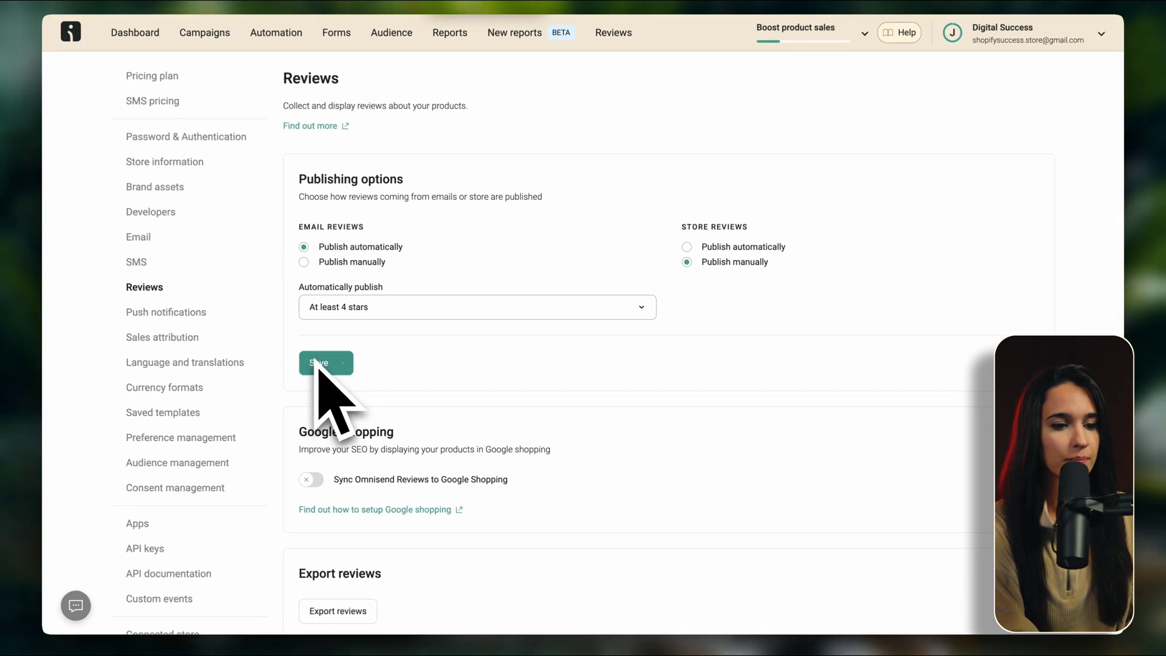
Enable 'Sync Omnisend Reviews to Google Shopping', select the feed URL, then go to Automation
{"action": "scroll", "coordinate": [413, 394], "scroll_direction": "down", "scroll_amount": 1}
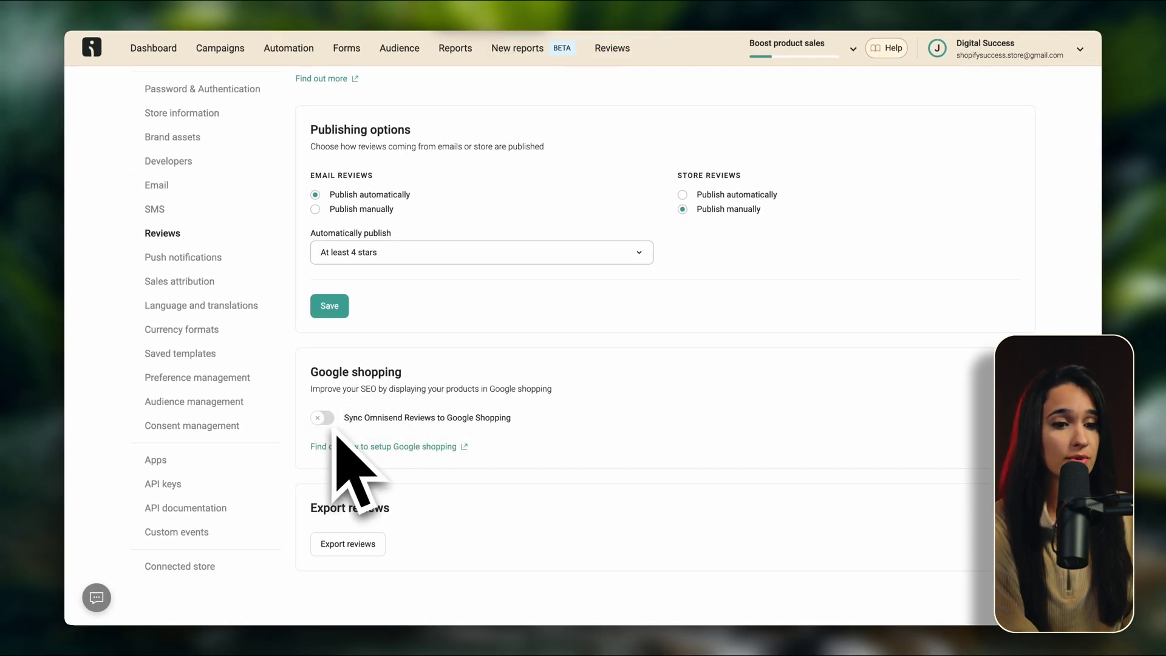
{"action": "left_click", "coordinate": [324, 418]}
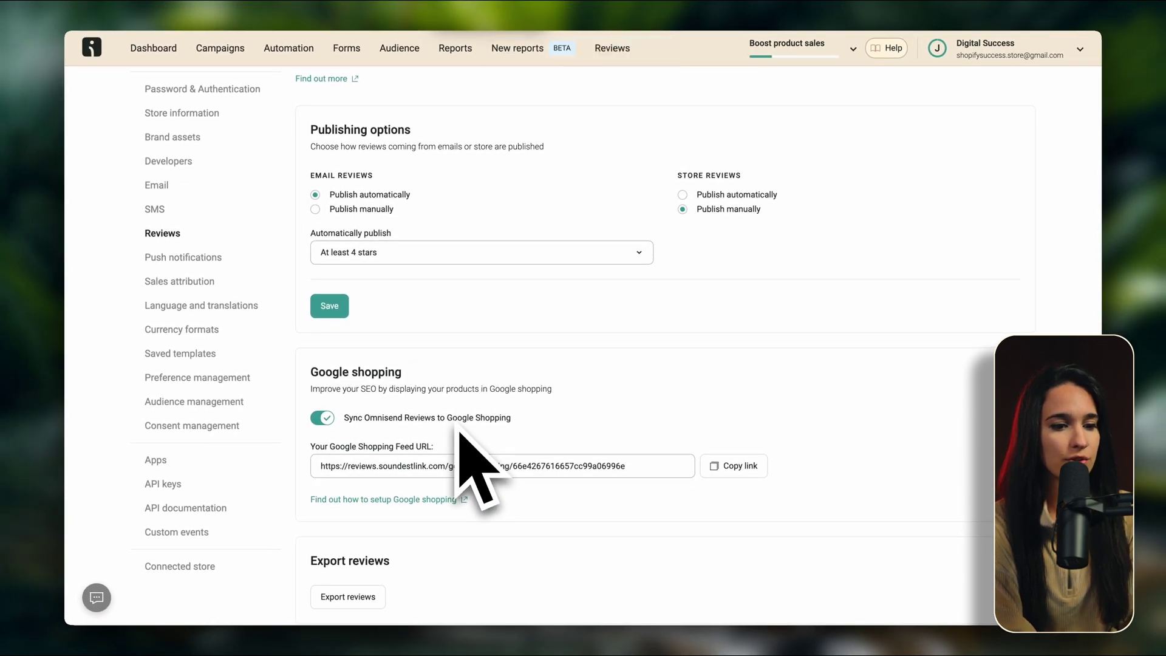
{"action": "left_click", "coordinate": [402, 471]}
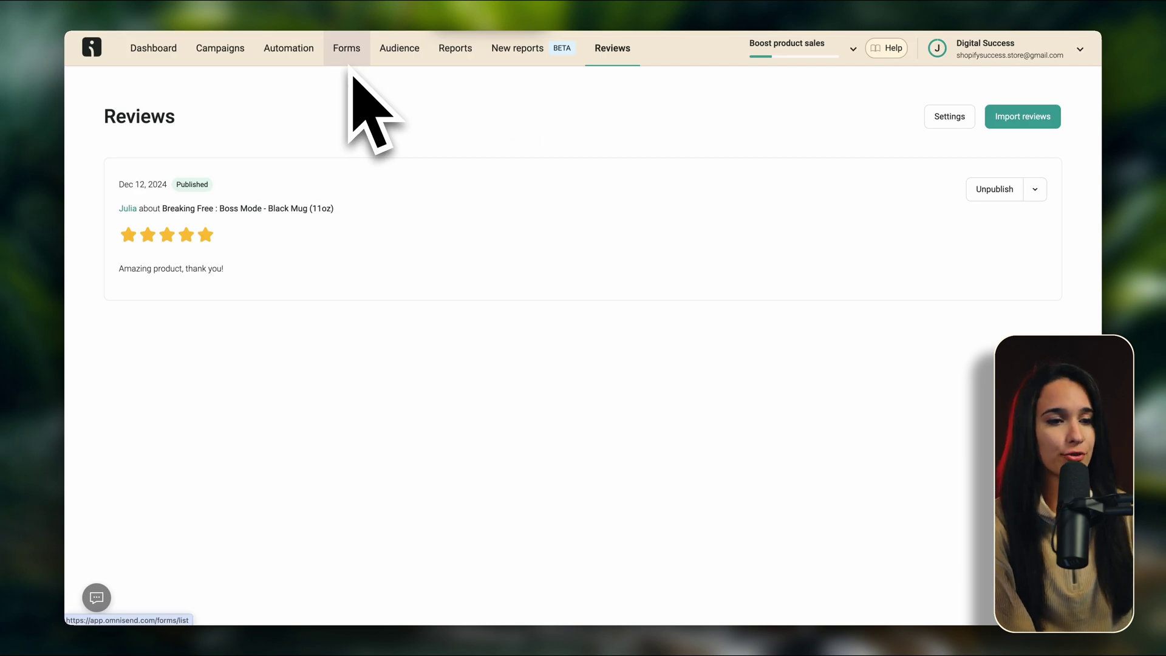
{"action": "left_click", "coordinate": [290, 61]}
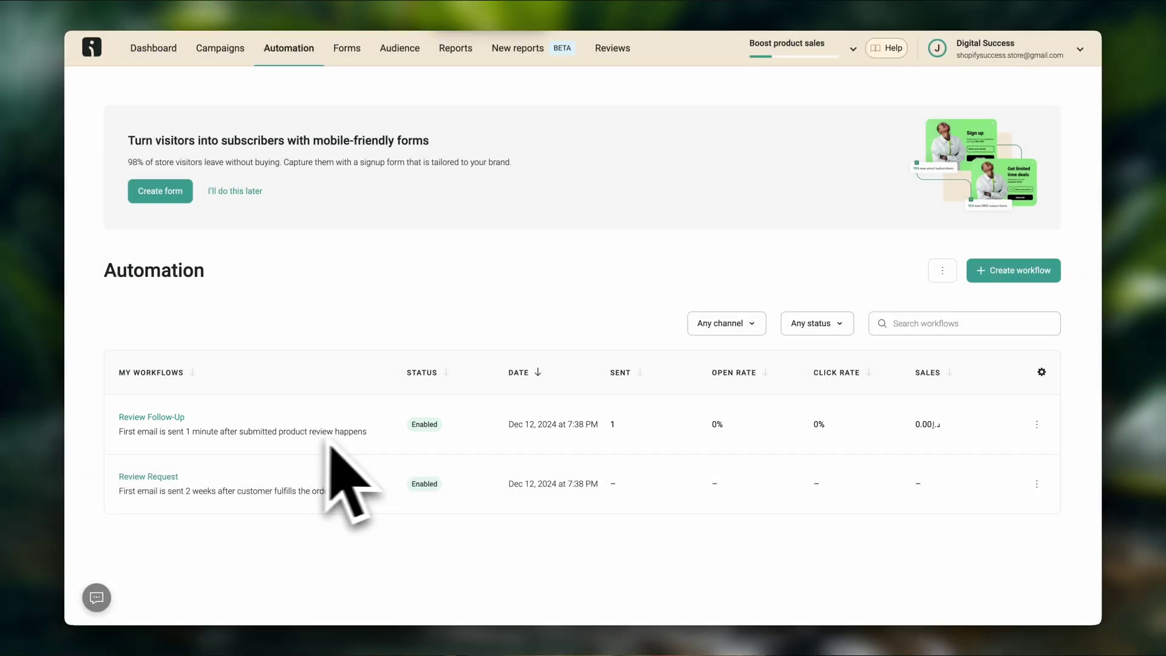
Open the Review Request workflow for editing from the automation list
{"action": "left_click", "coordinate": [1036, 484]}
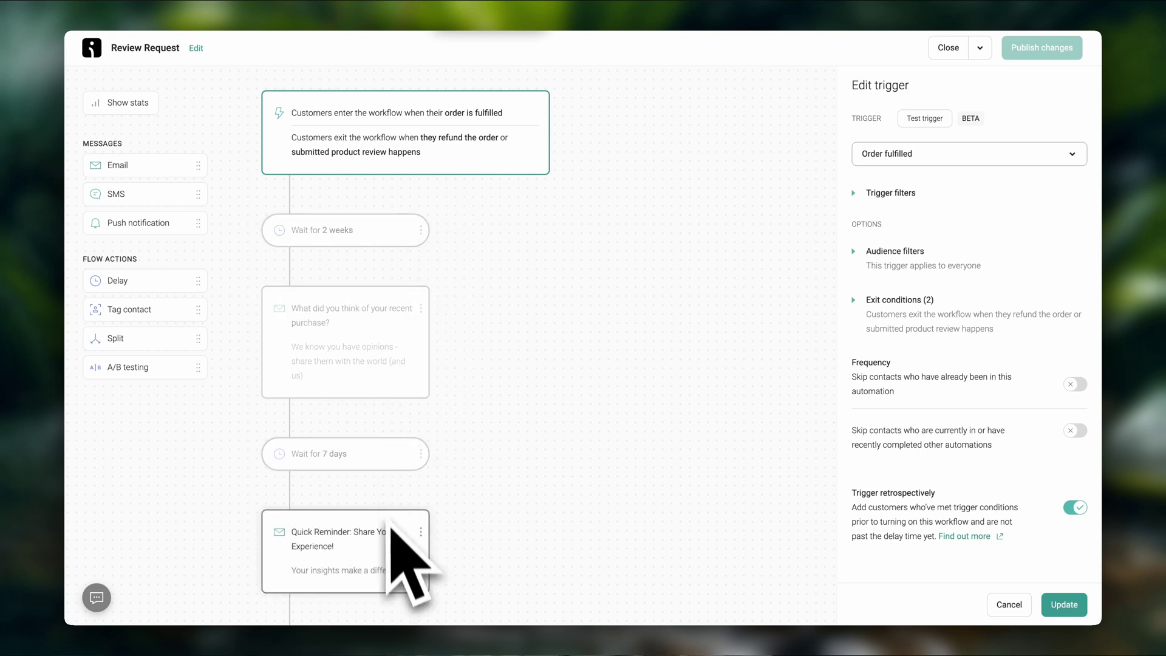
Check the time units available for the 'Wait for 2 weeks' delay, leaving it unchanged
{"action": "scroll", "coordinate": [391, 538], "scroll_direction": "down", "scroll_amount": 1}
{"action": "scroll", "coordinate": [391, 539], "scroll_direction": "up", "scroll_amount": 1}
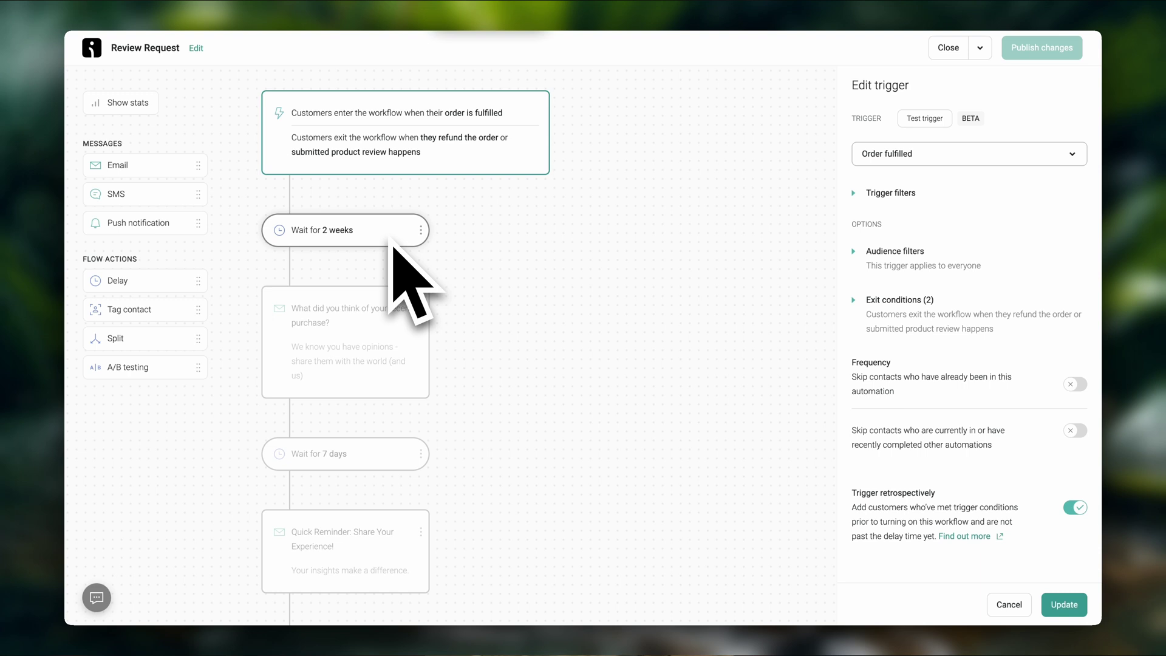
{"action": "left_click", "coordinate": [376, 238]}
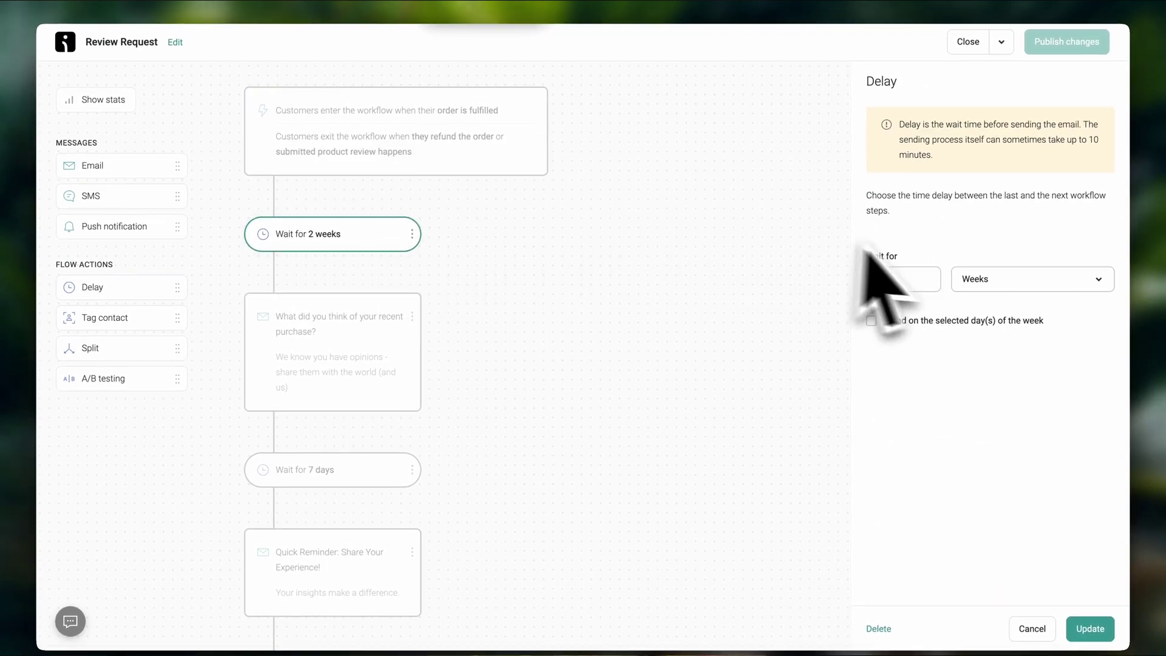
{"action": "left_click", "coordinate": [990, 271]}
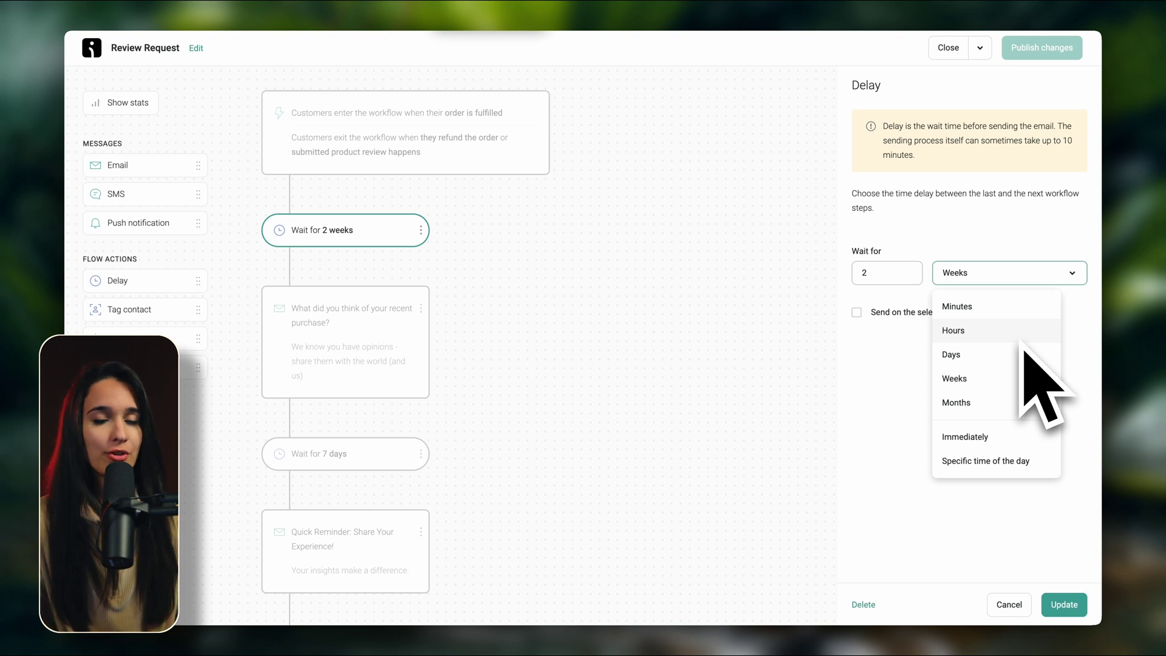
{"action": "left_click", "coordinate": [788, 381]}
Open the settings of the first email, 'What did you think of your recent purchase?'
{"action": "left_click", "coordinate": [353, 352]}
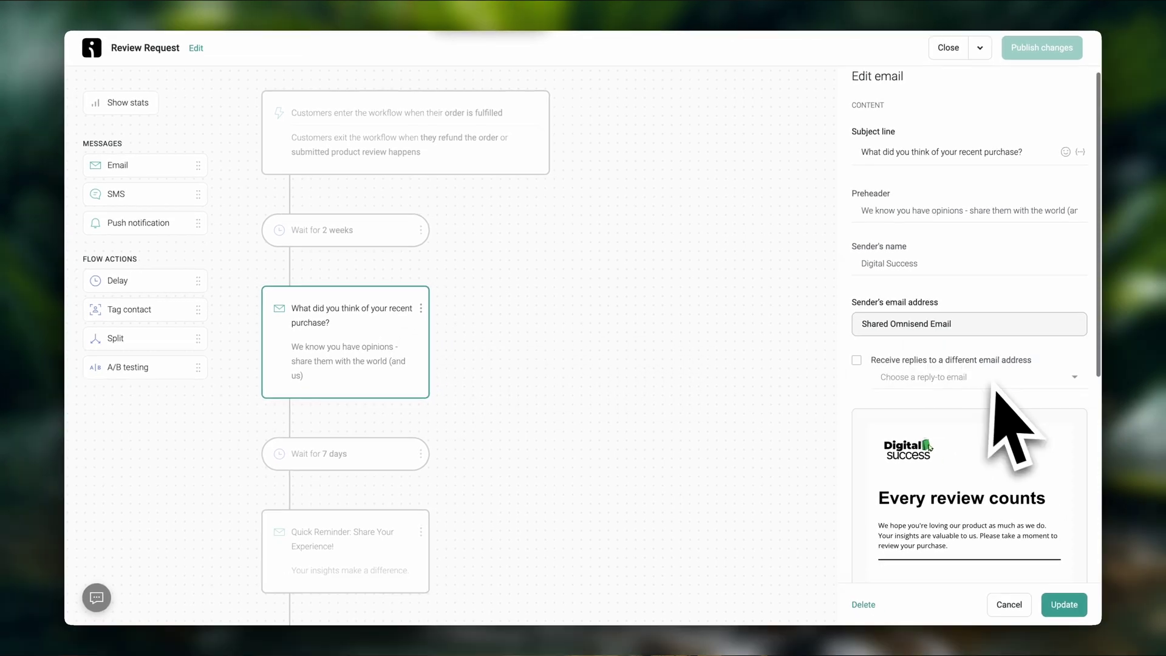
{"action": "scroll", "coordinate": [997, 401], "scroll_direction": "down", "scroll_amount": 5}
{"action": "scroll", "coordinate": [1011, 388], "scroll_direction": "up", "scroll_amount": 2}
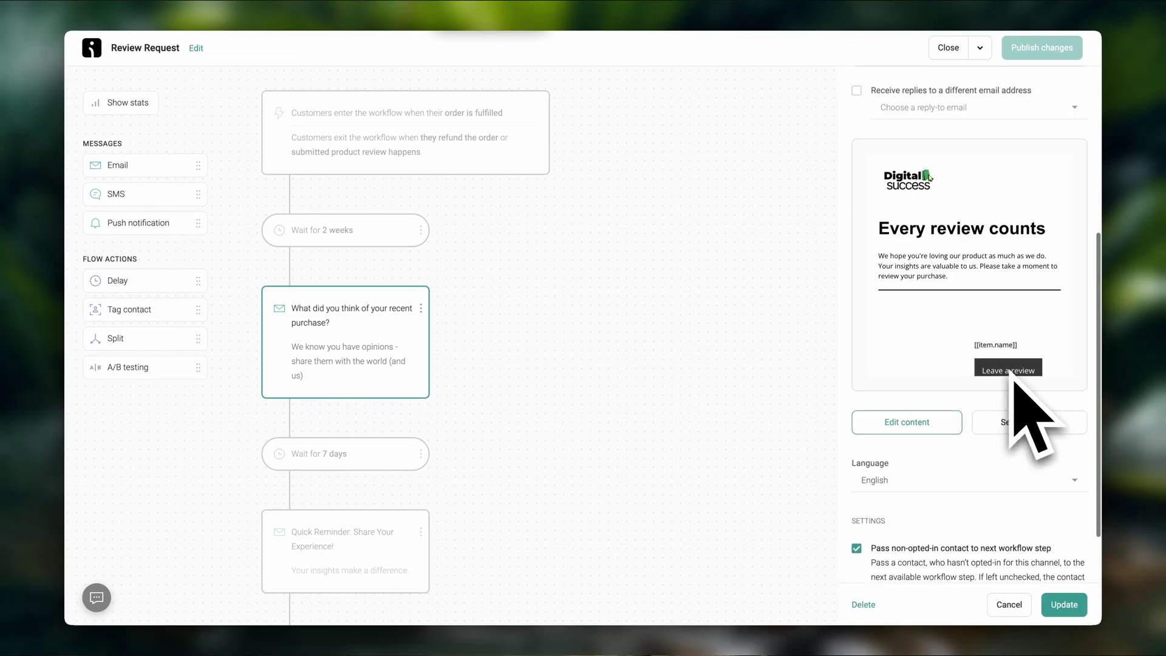
Inspect the email content's 'Every review counts' heading and paragraph blocks
{"action": "left_click", "coordinate": [942, 425]}
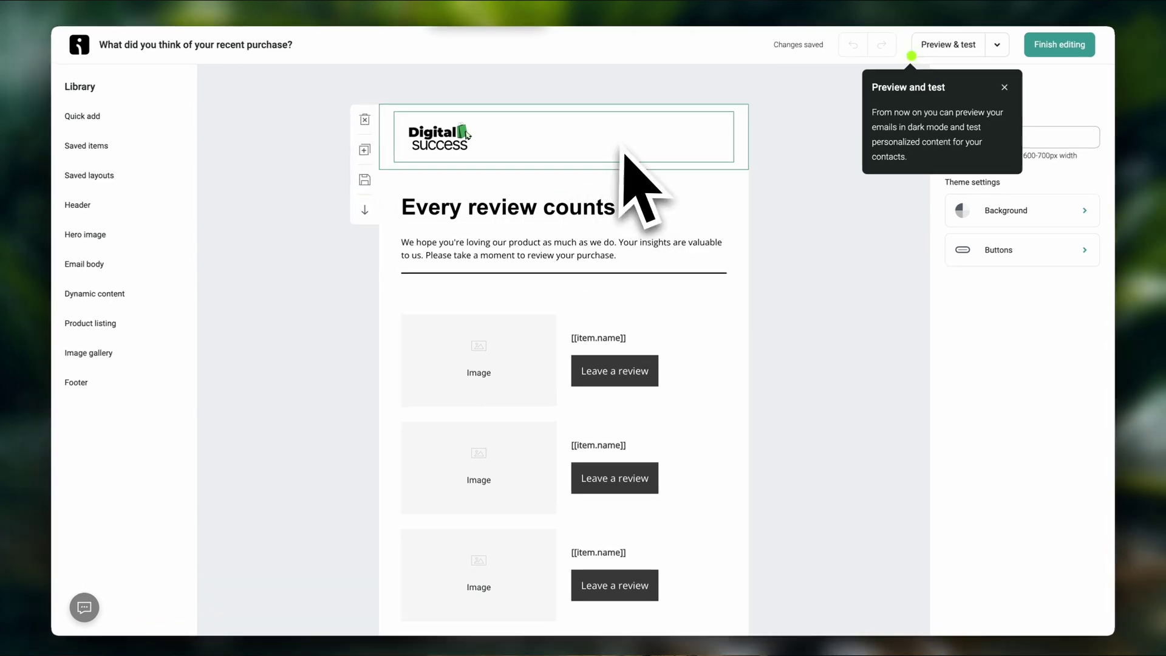
{"action": "left_click", "coordinate": [643, 209]}
{"action": "left_click", "coordinate": [692, 255]}
{"action": "scroll", "coordinate": [692, 407], "scroll_direction": "down", "scroll_amount": 5}
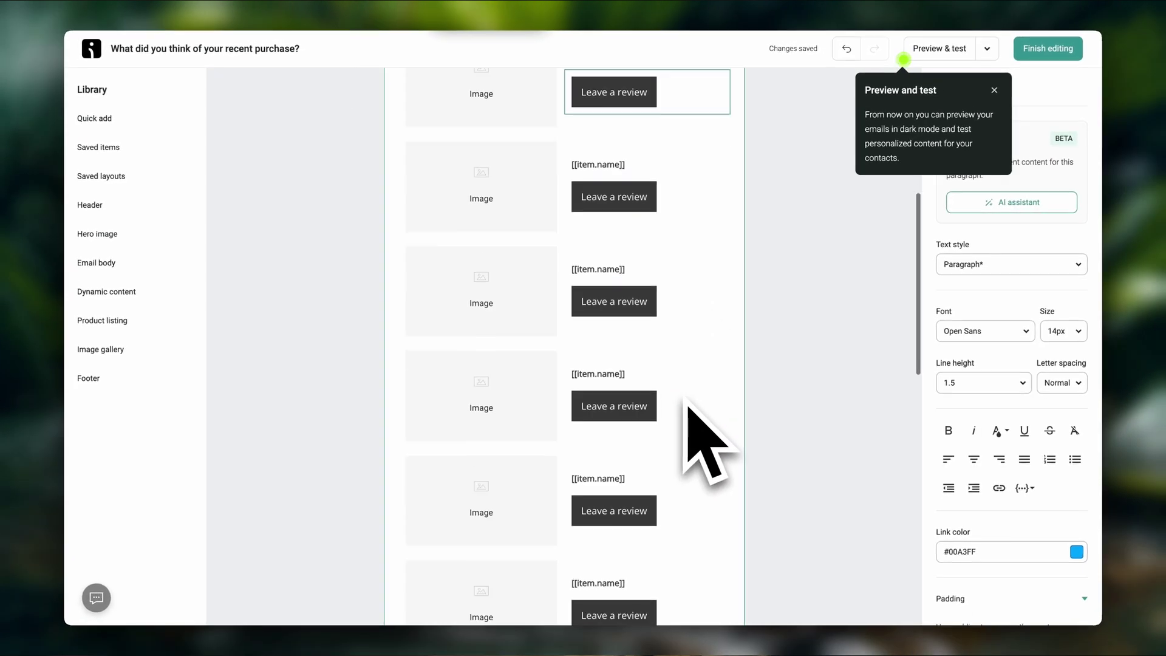
{"action": "scroll", "coordinate": [690, 406], "scroll_direction": "down", "scroll_amount": 5}
{"action": "scroll", "coordinate": [689, 406], "scroll_direction": "up", "scroll_amount": 10}
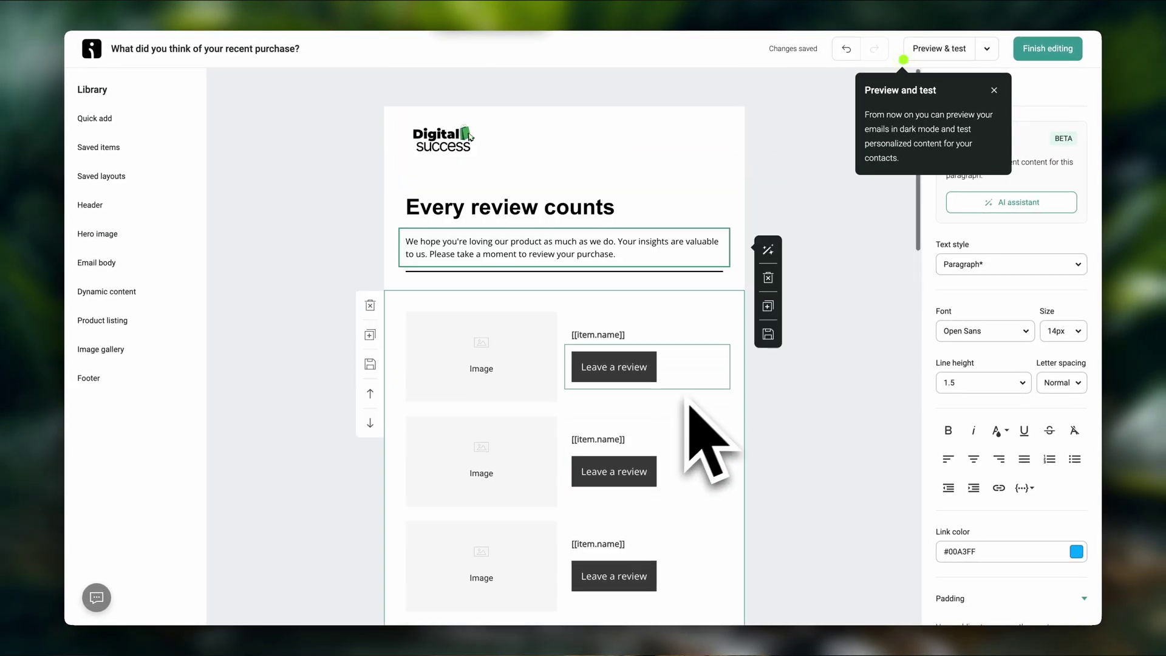
{"action": "left_click", "coordinate": [659, 241]}
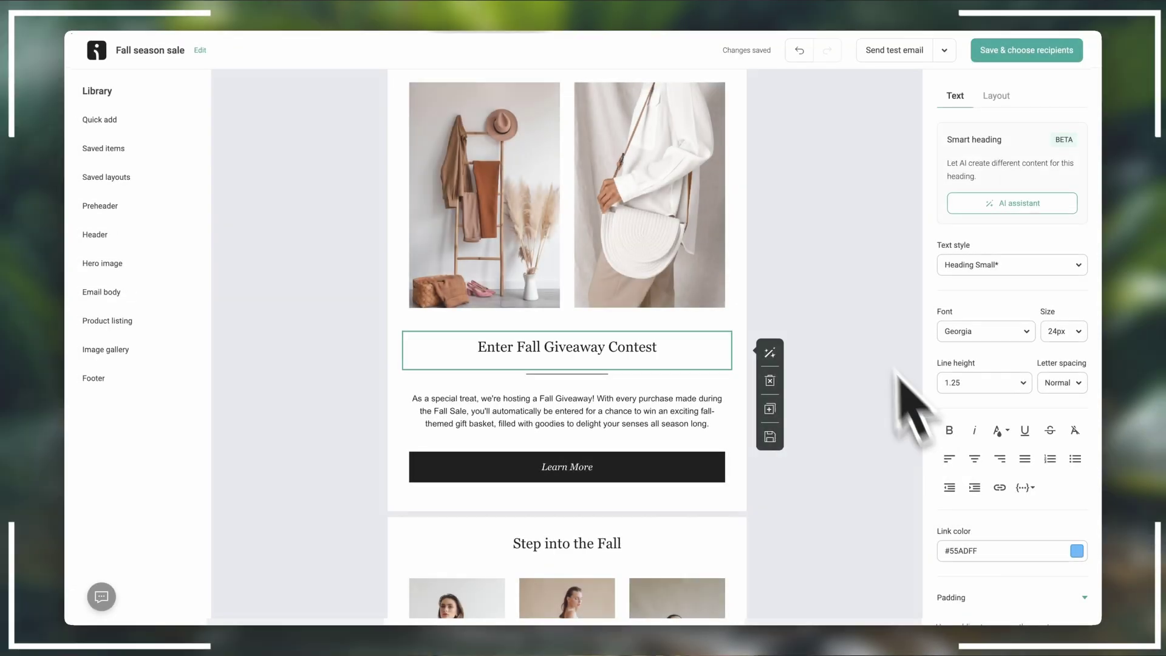
{"action": "left_click", "coordinate": [817, 246]}
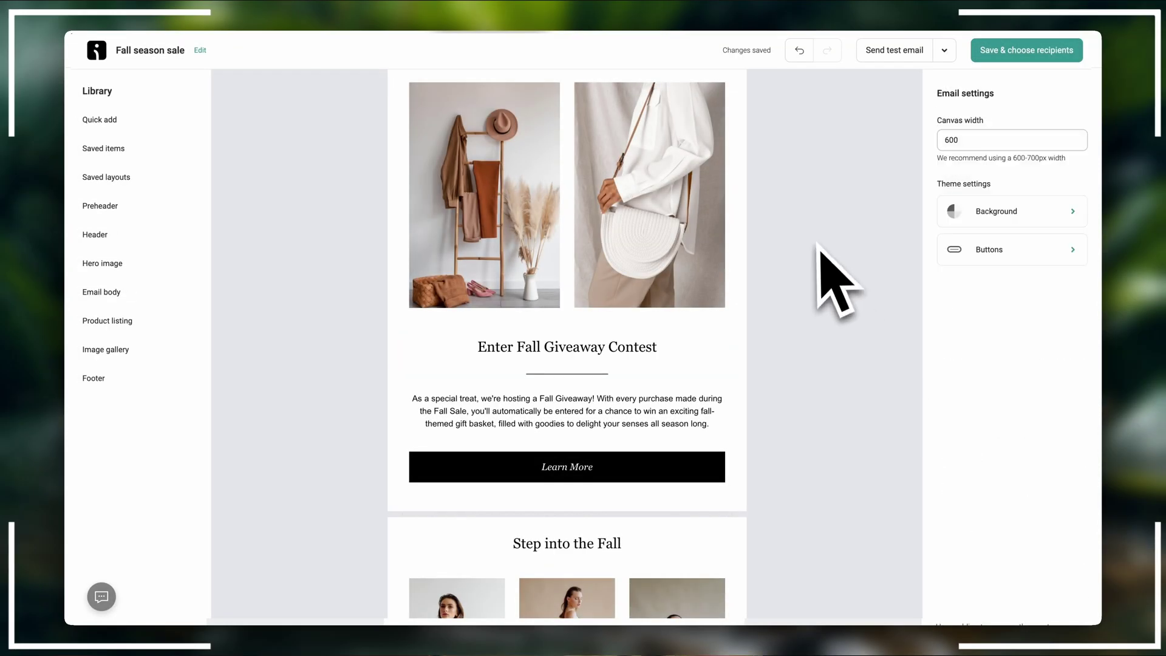
{"action": "scroll", "coordinate": [817, 242], "scroll_direction": "down", "scroll_amount": 7}
{"action": "scroll", "coordinate": [817, 246], "scroll_direction": "up", "scroll_amount": 8}
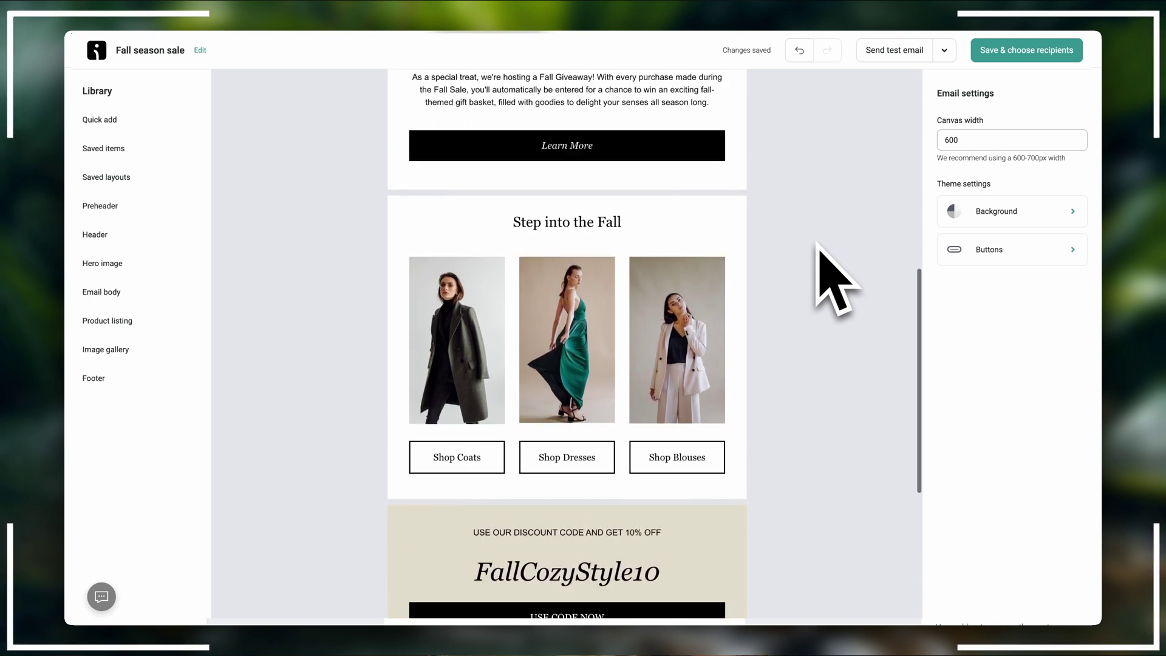
{"action": "scroll", "coordinate": [817, 246], "scroll_direction": "up", "scroll_amount": 2}
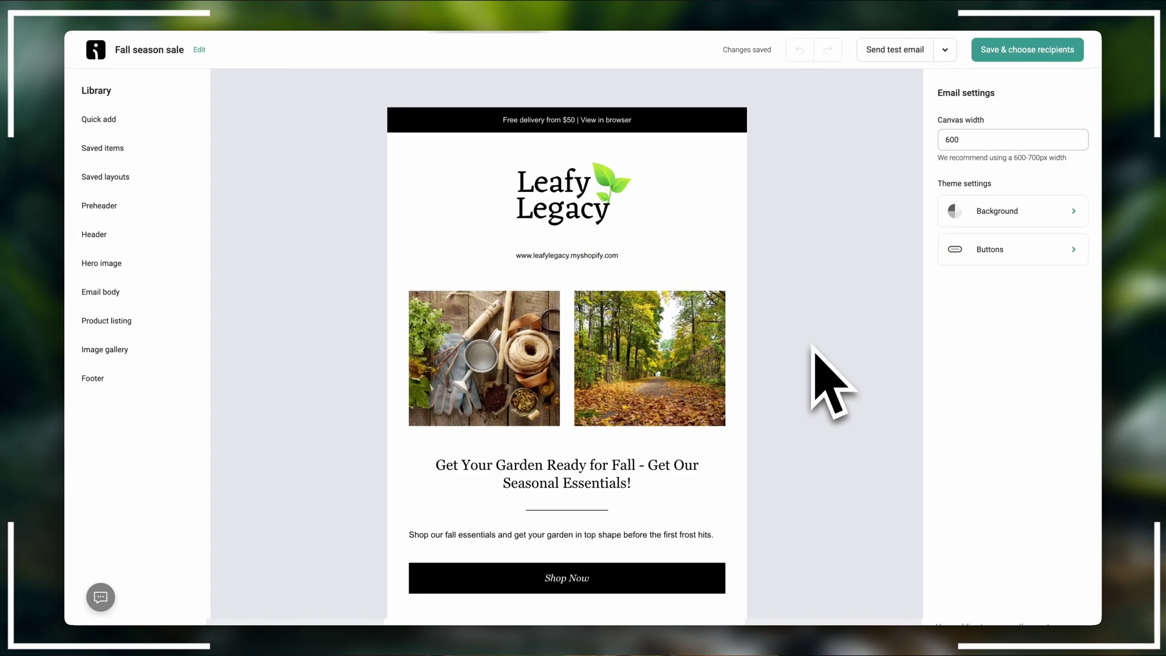
{"action": "scroll", "coordinate": [813, 347], "scroll_direction": "down", "scroll_amount": 7}
{"action": "scroll", "coordinate": [813, 346], "scroll_direction": "down", "scroll_amount": 3}
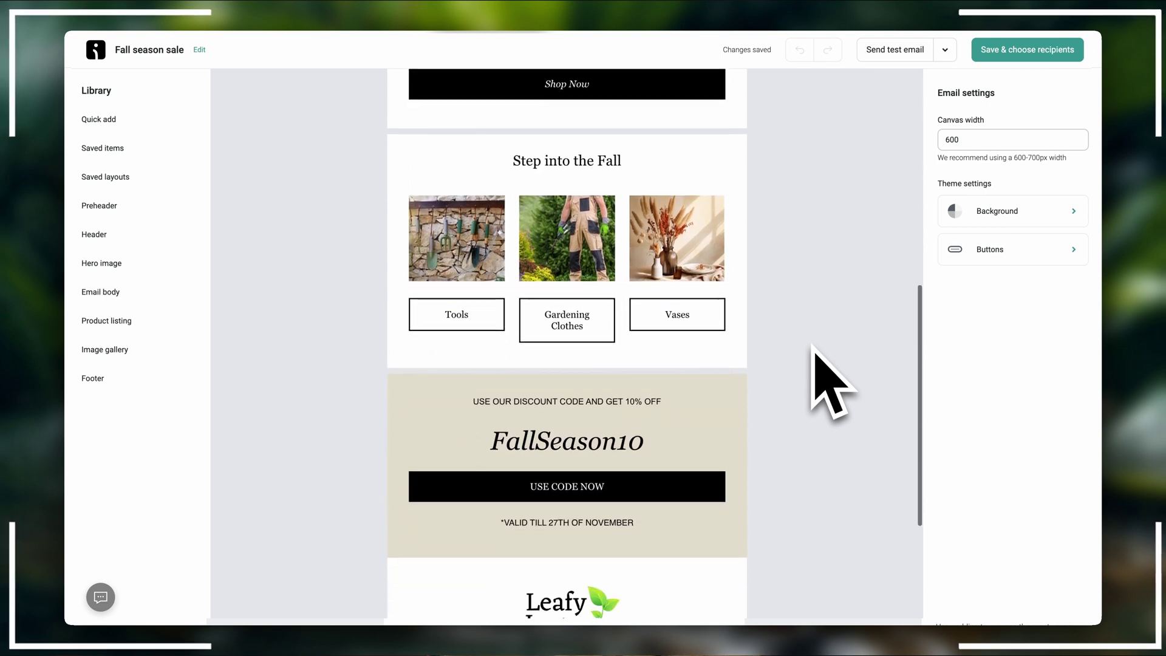
{"action": "scroll", "coordinate": [815, 382], "scroll_direction": "up", "scroll_amount": 2}
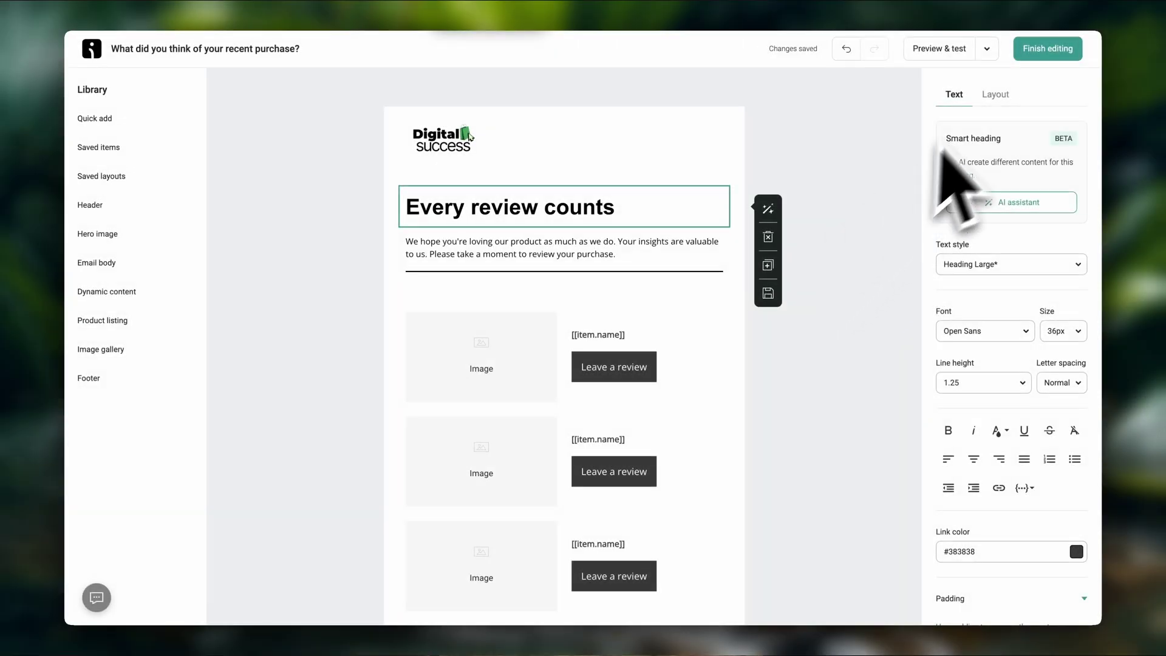
Review the 'Wait for 7 days' step and the Quick Reminder email's settings
{"action": "left_click", "coordinate": [1087, 61]}
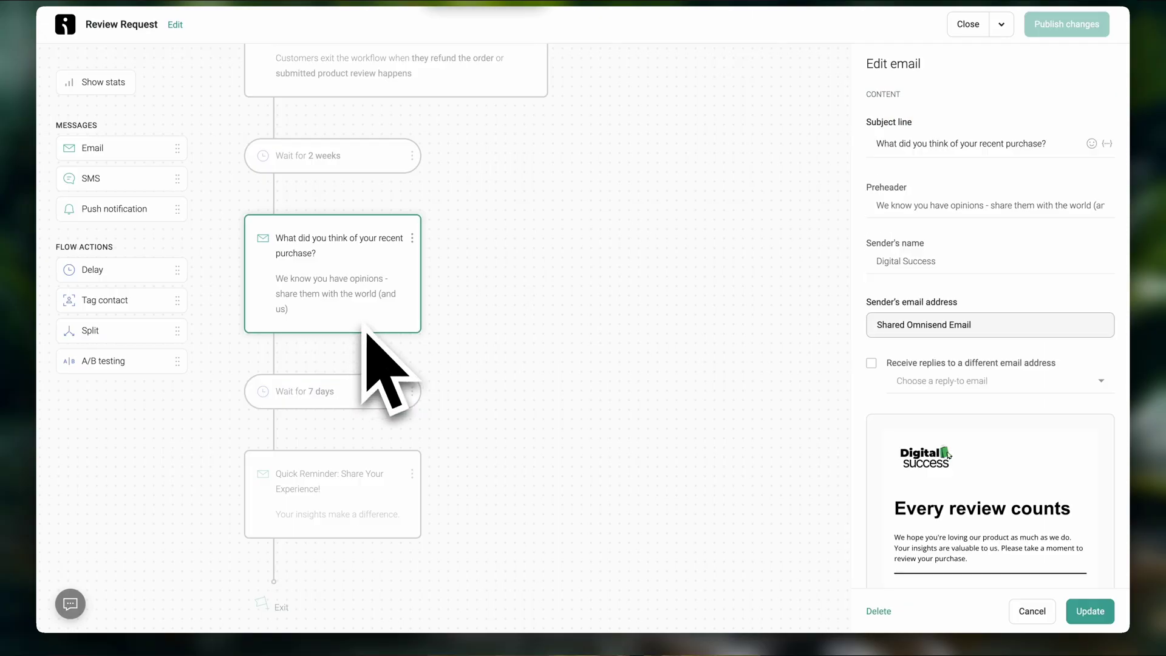
{"action": "left_click", "coordinate": [382, 402]}
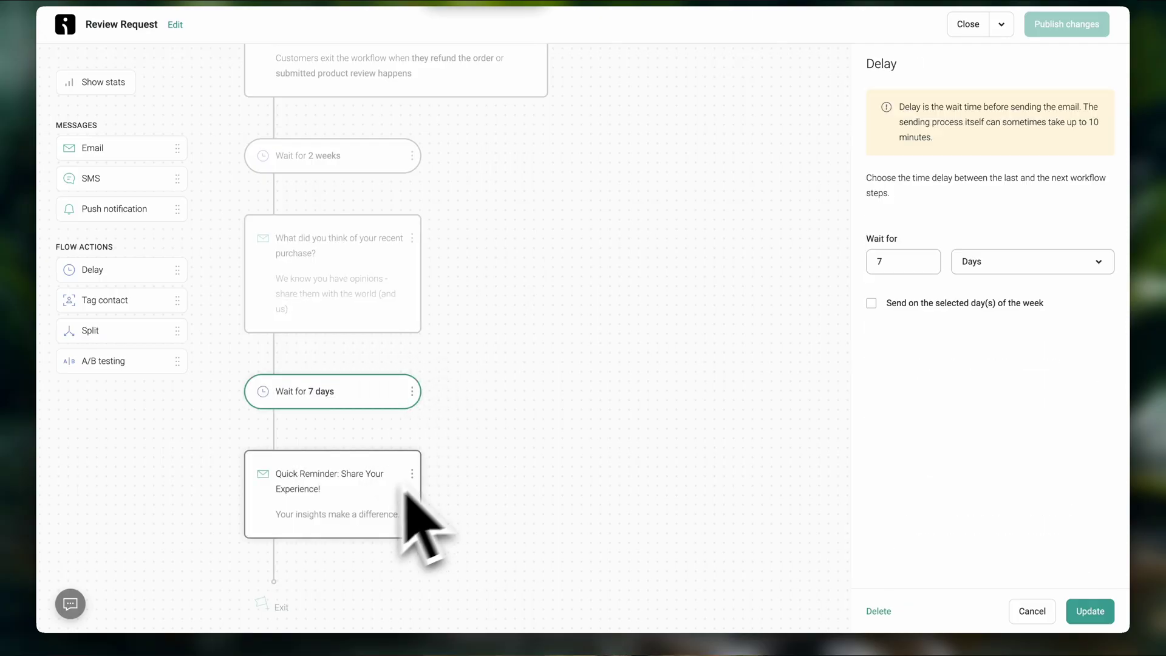
{"action": "left_click", "coordinate": [371, 483]}
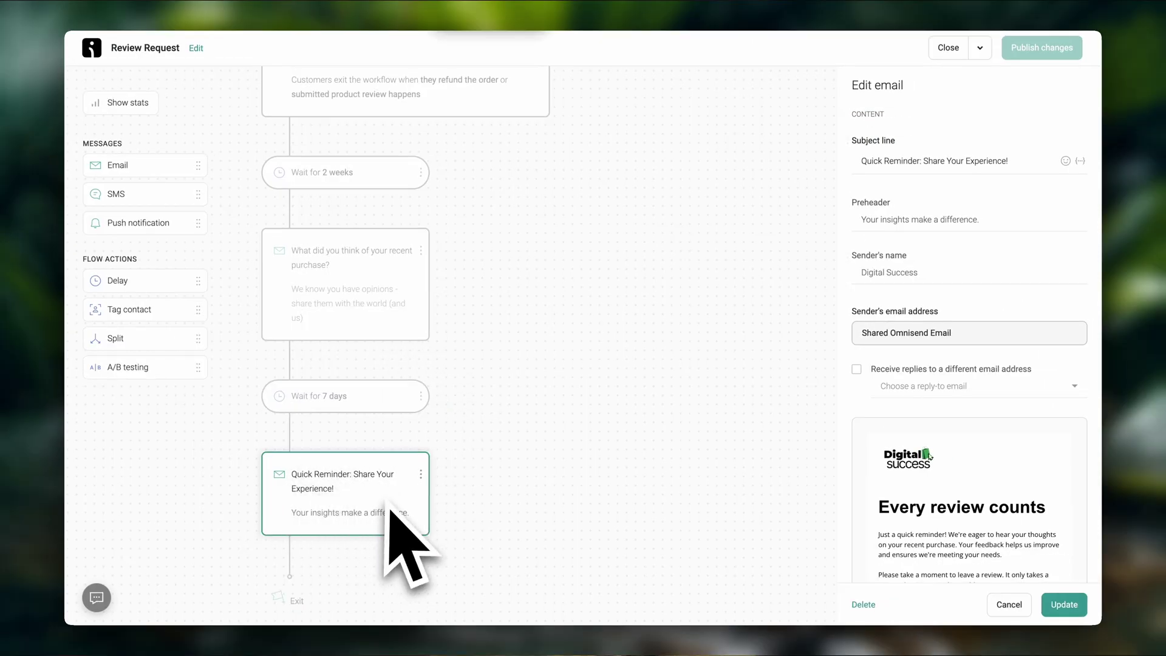
{"action": "scroll", "coordinate": [969, 364], "scroll_direction": "down", "scroll_amount": 3}
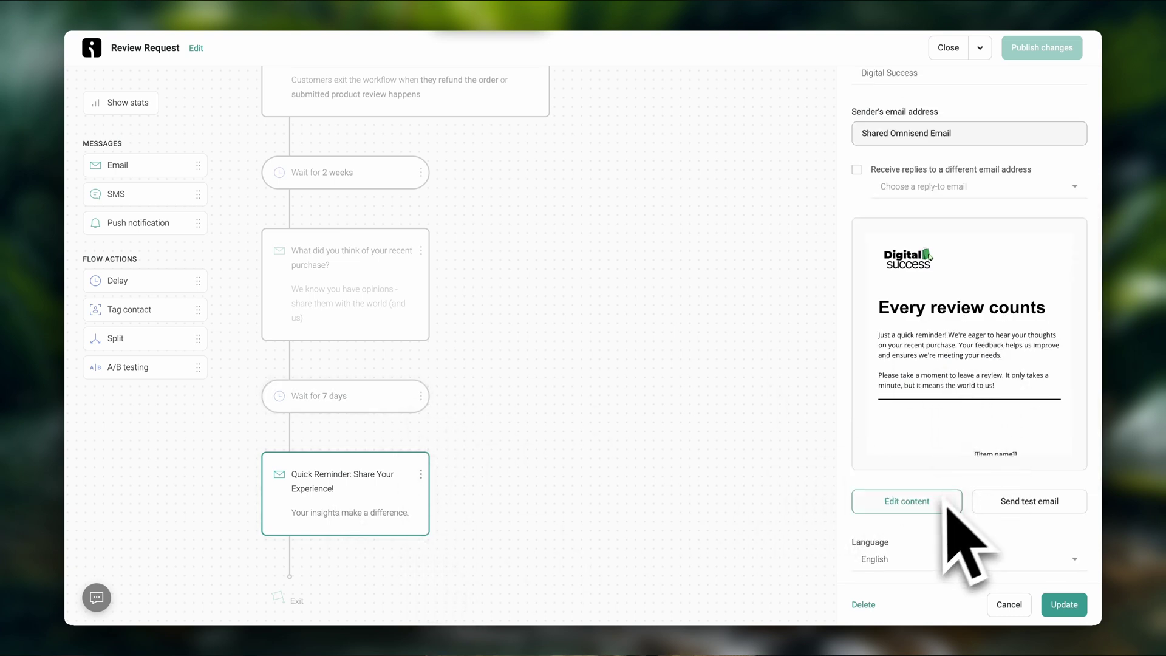
{"action": "scroll", "coordinate": [182, 220], "scroll_direction": "up", "scroll_amount": 1}
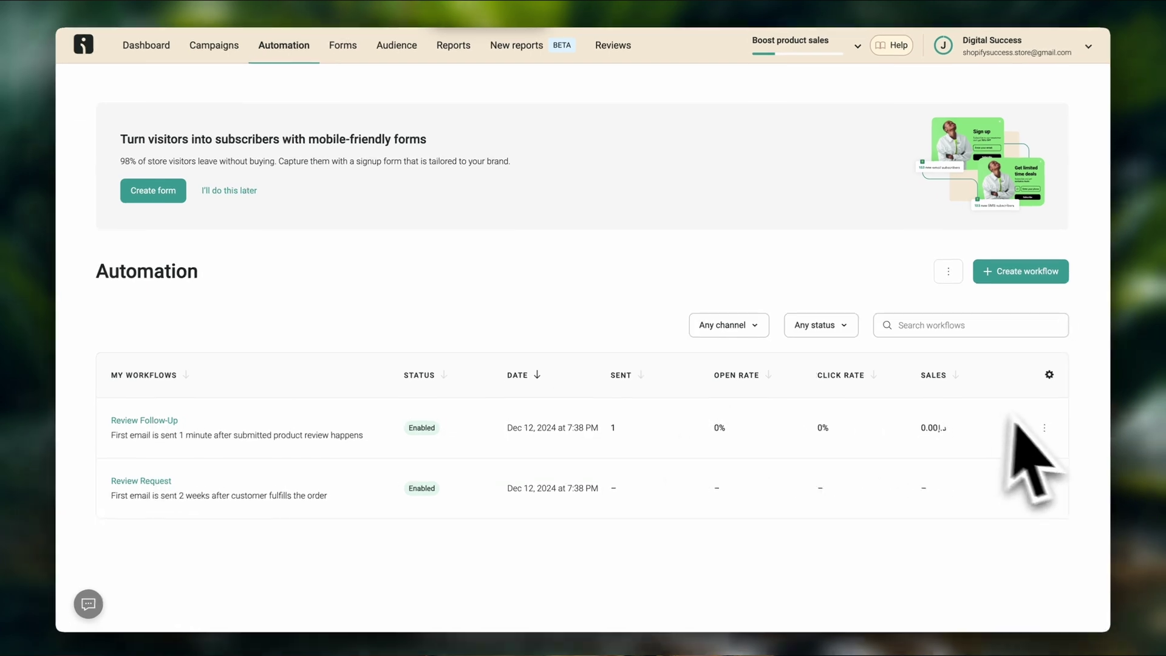
Show the actions menu for the Review Follow-Up workflow
{"action": "left_click", "coordinate": [1036, 424]}
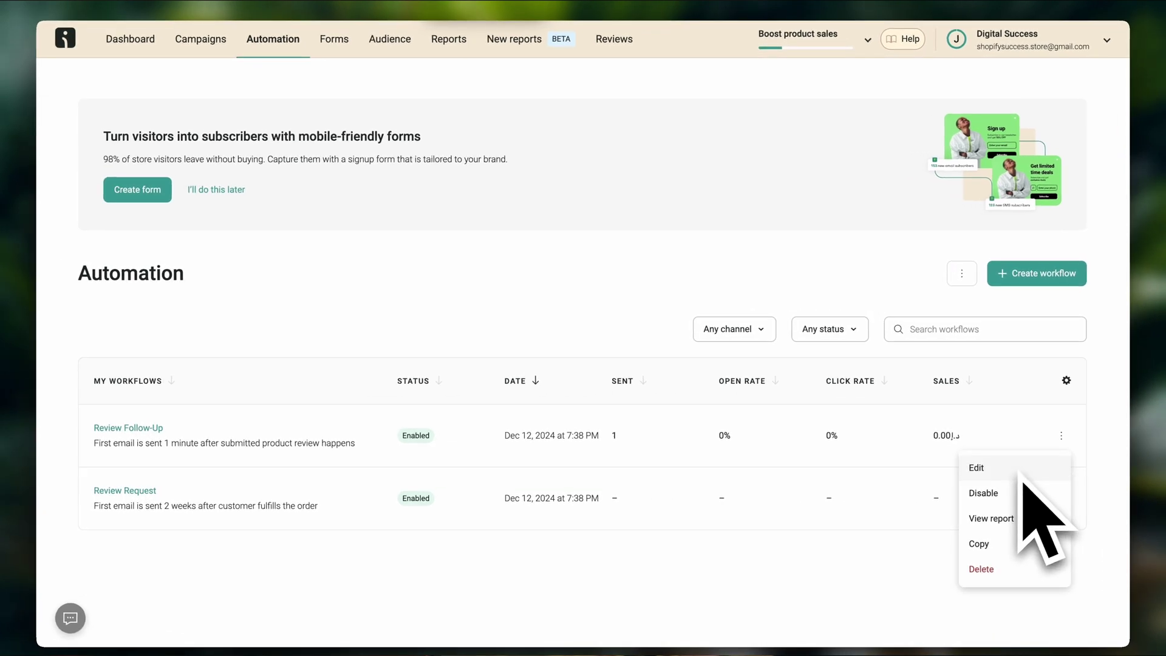